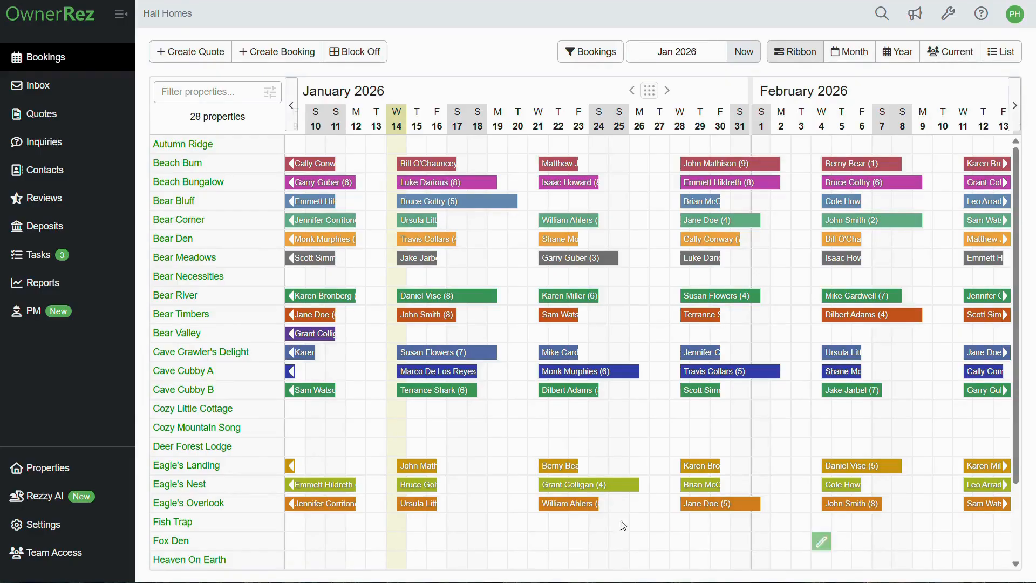
Step: Open the Rules page of the Bear Bluff property from the Properties list
left_click(68, 474)
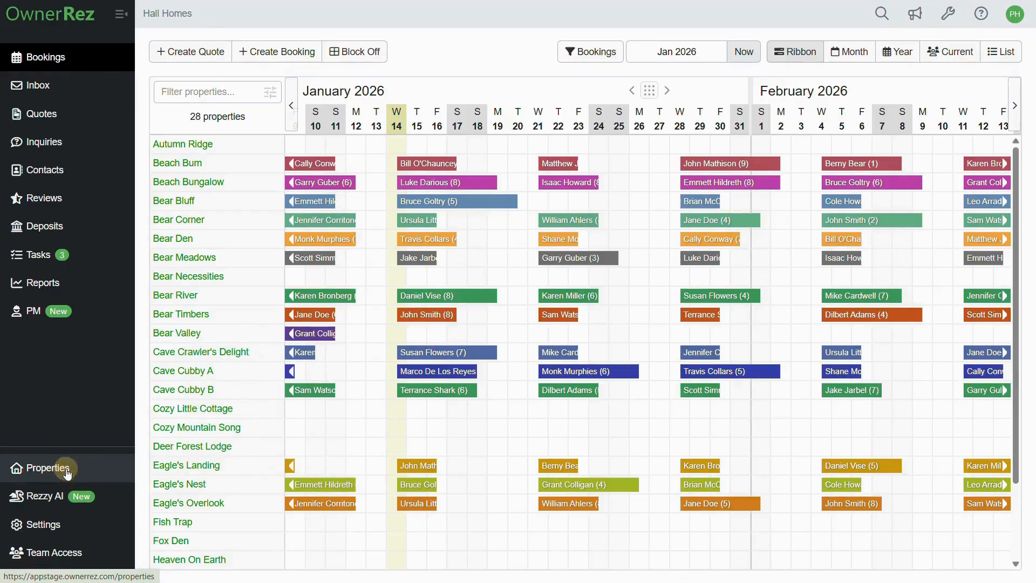
scroll(342, 452, "down", 7)
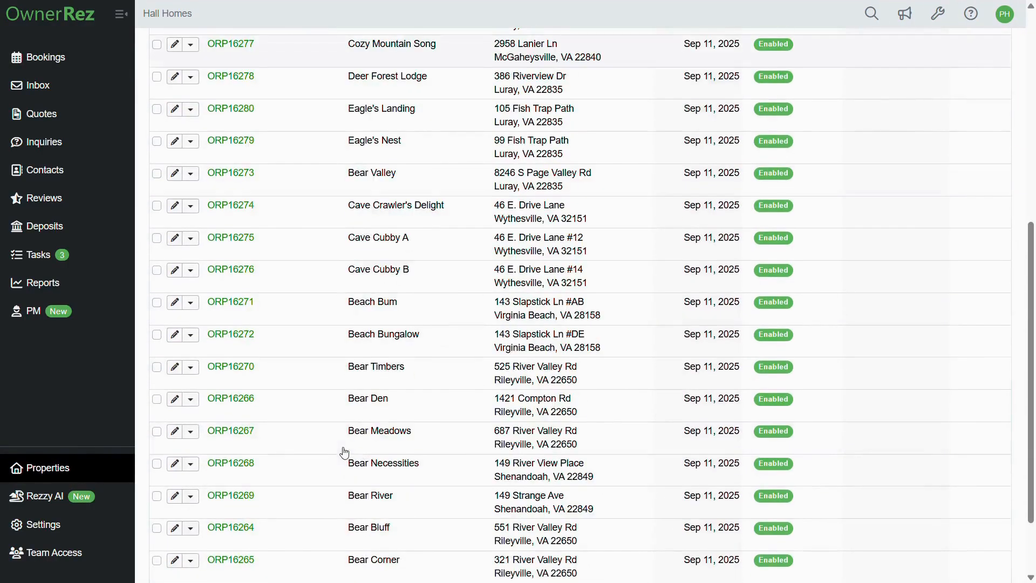
left_click(342, 534)
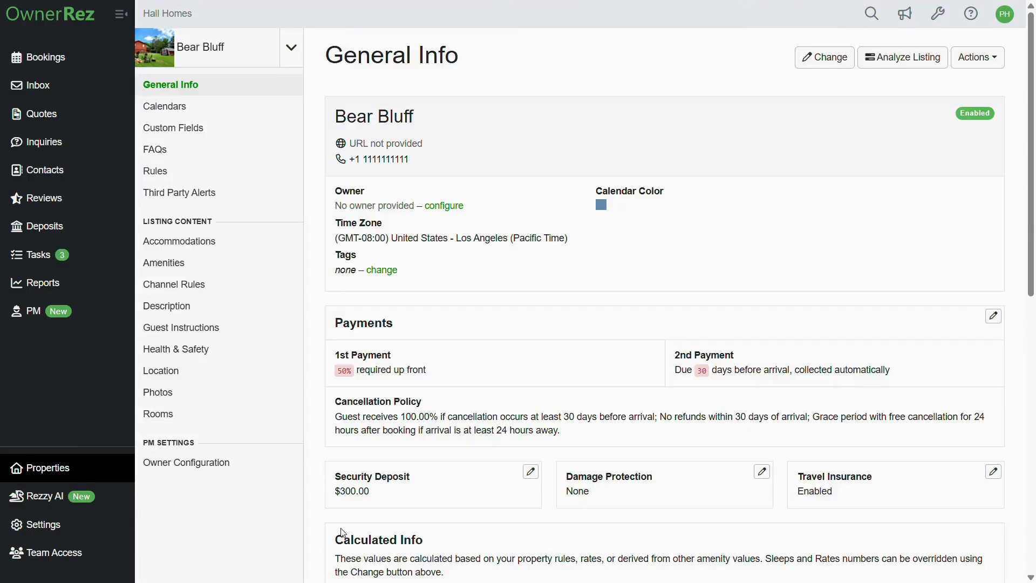
left_click(206, 179)
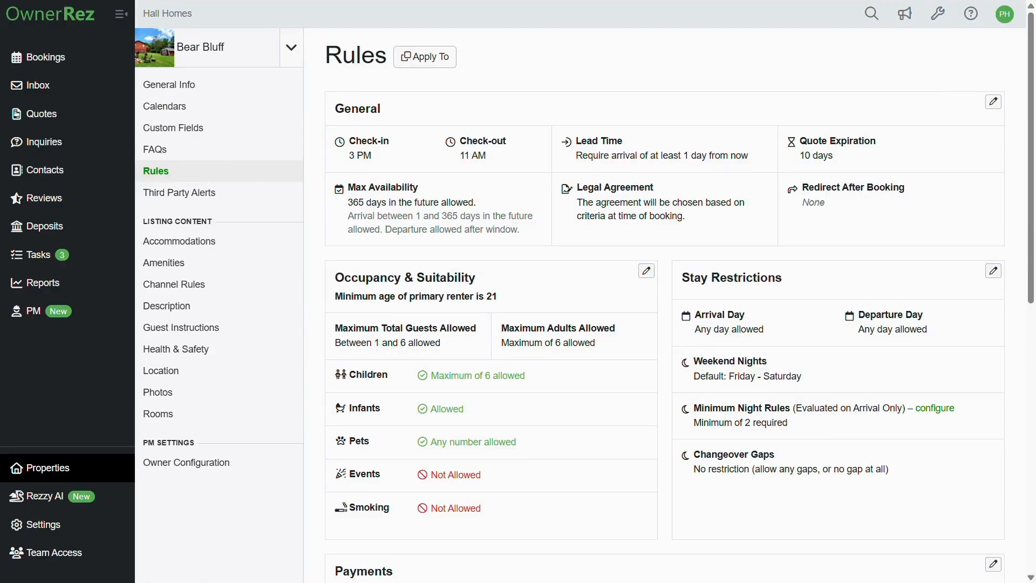
Step: Set Bear Bluff's stay restrictions to disallow changeover gaps of exactly 1 night and save
left_click(992, 277)
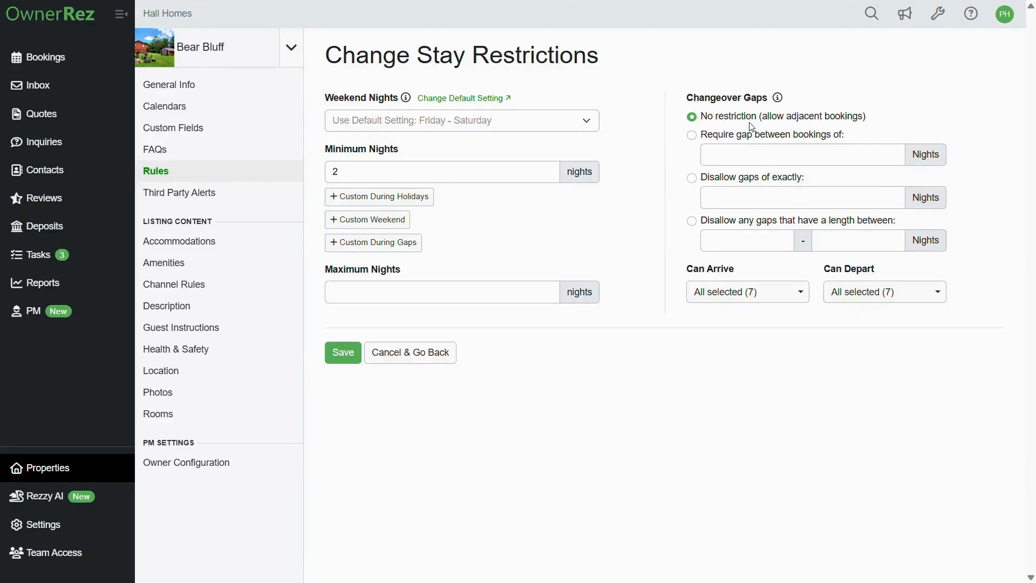
left_click(693, 139)
left_click(694, 180)
left_click(692, 221)
left_click(692, 177)
right_click(715, 200)
left_click(741, 286)
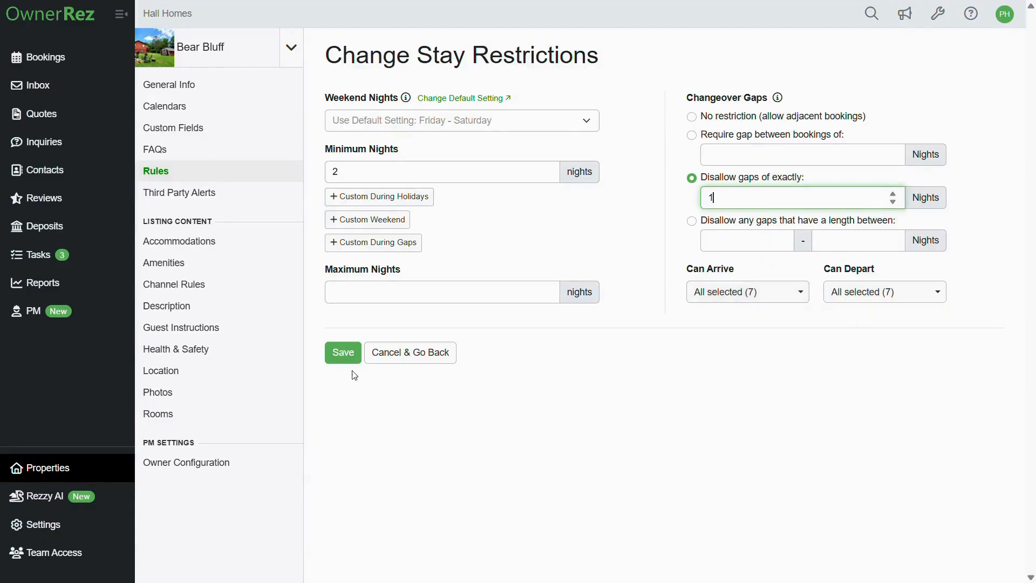
left_click(342, 352)
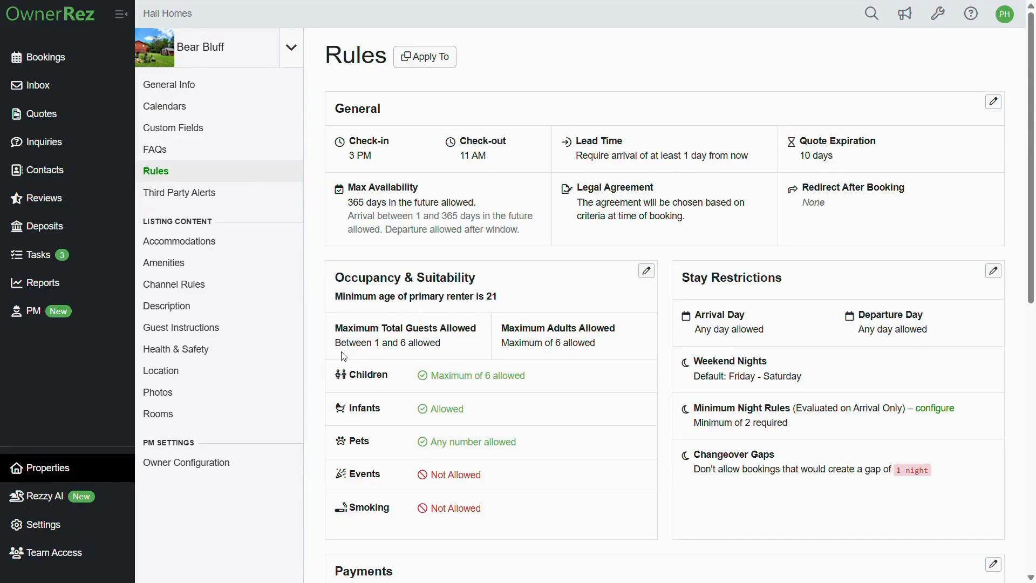
Step: Go to Settings > Hosted Websites to see the Hall Homes site
left_click(95, 530)
scroll(204, 514, "down", 9)
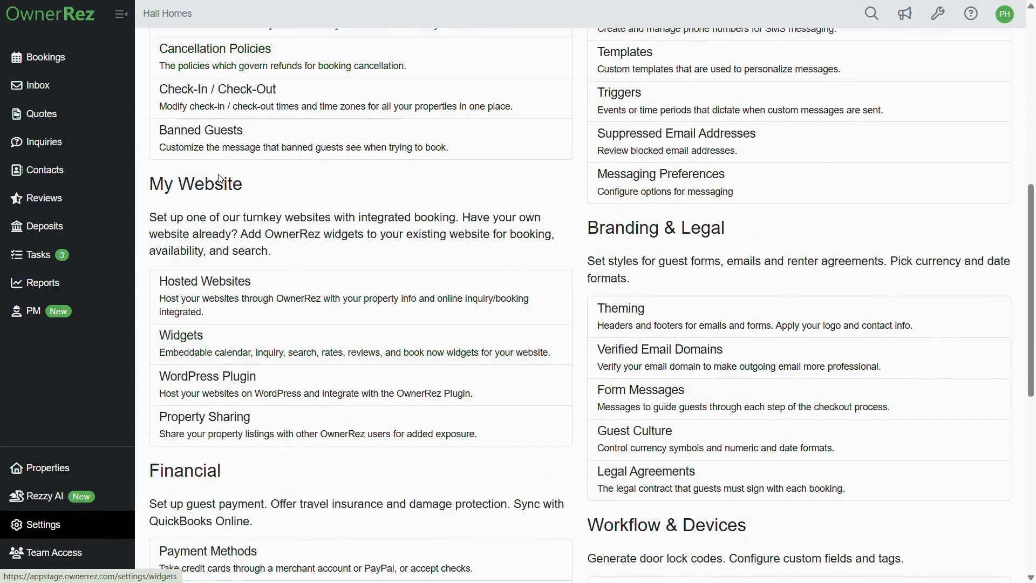
left_click(249, 294)
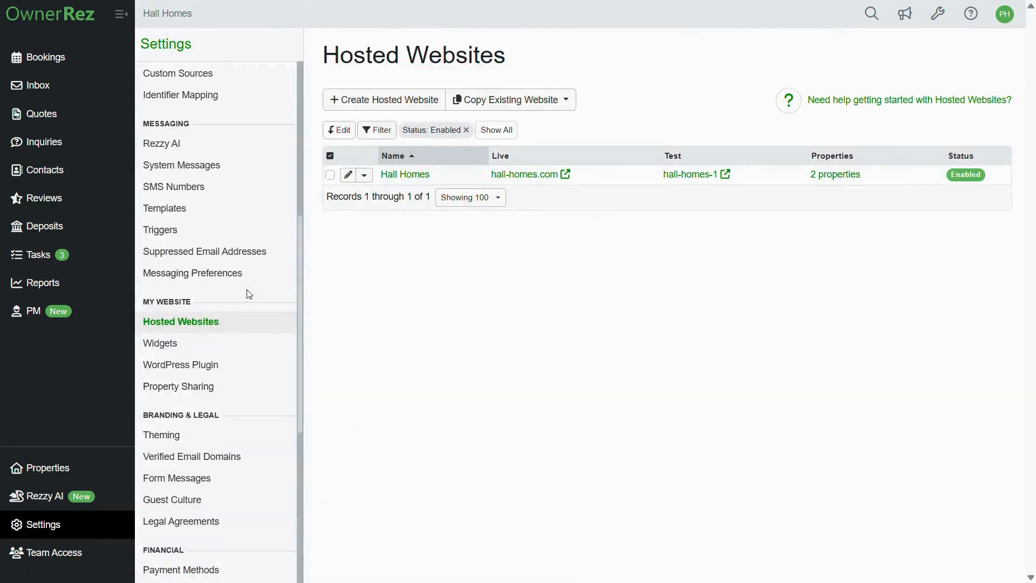
Step: Open the Bear Bluff listing page on the Hall Homes test website
left_click(691, 174)
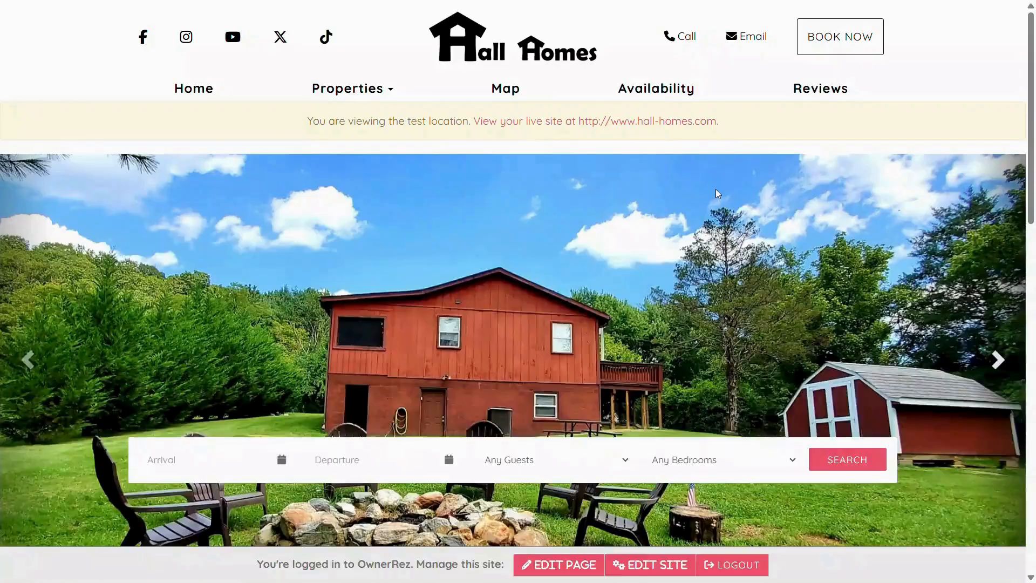
left_click(349, 93)
scroll(363, 155, "down", 2)
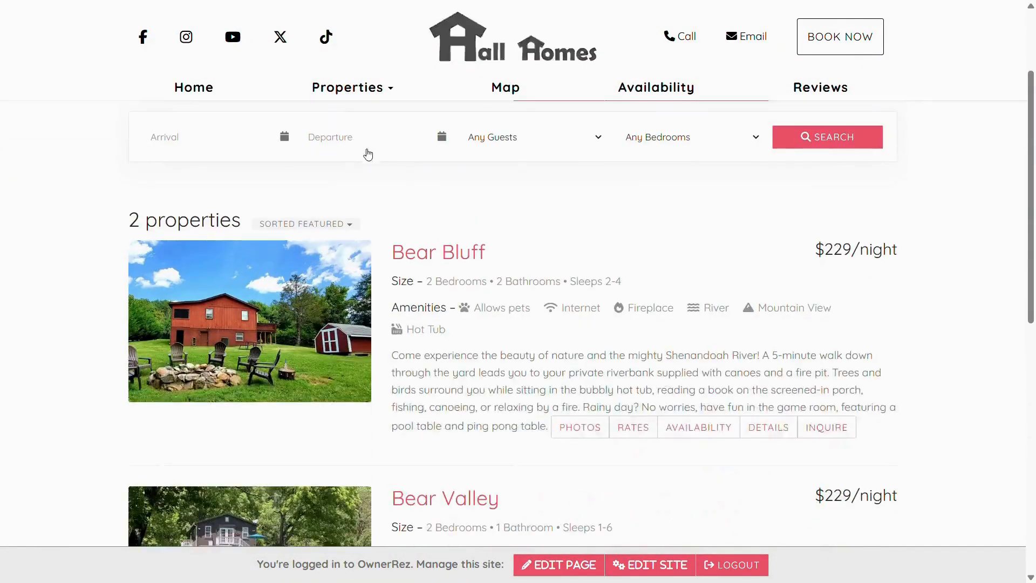
left_click(435, 250)
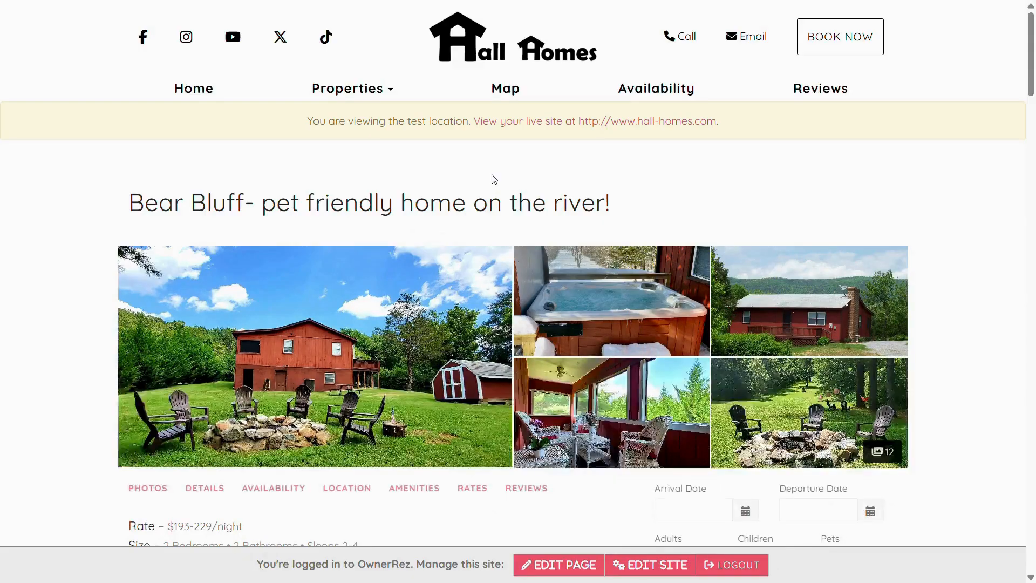
scroll(494, 179, "down", 3)
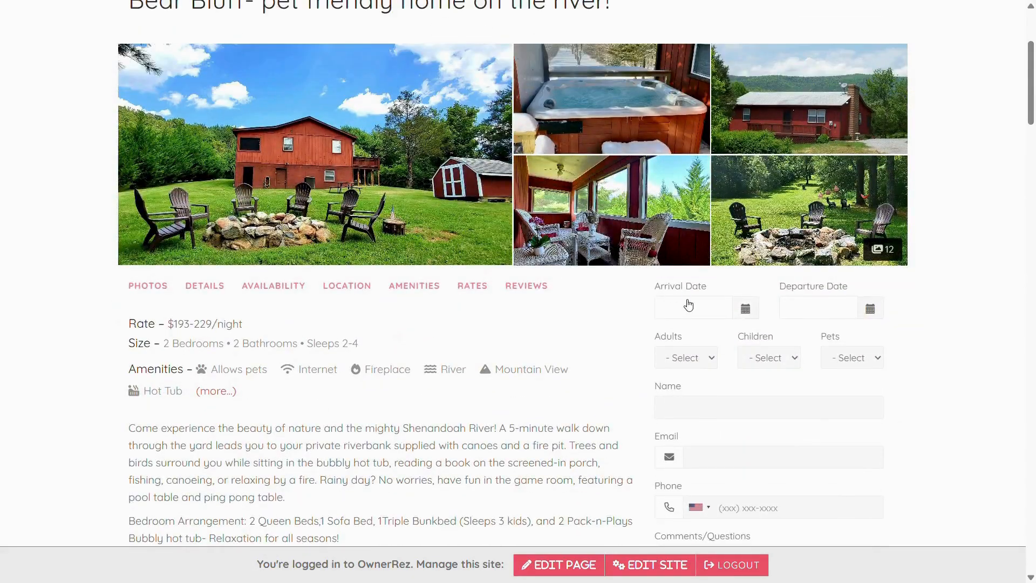
Step: Quote Feb 16–23, 2026 for Bear Bluff and expand the $1,811.39, 7-night charge breakdown
left_click(715, 313)
left_click(790, 334)
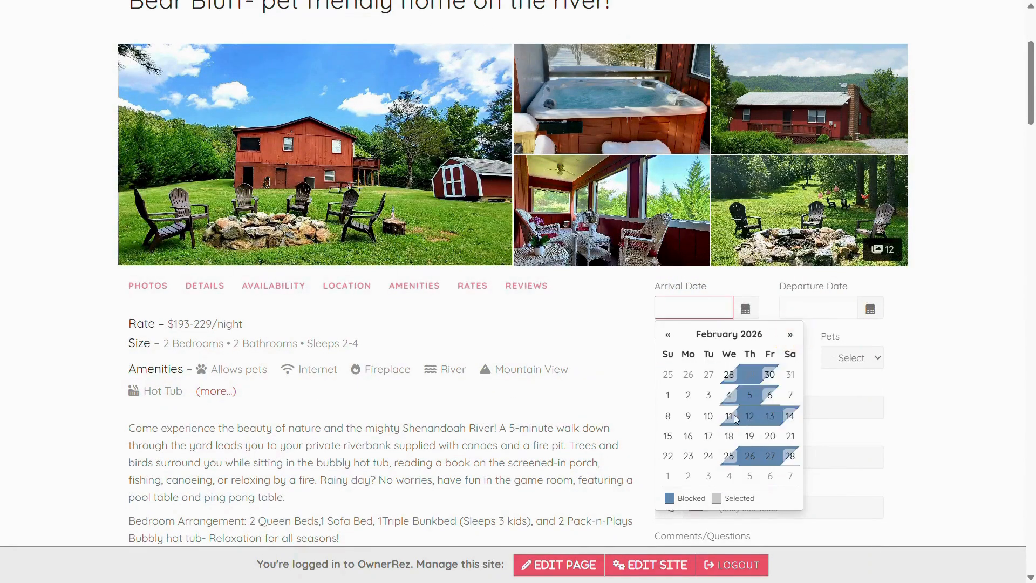
left_click(688, 437)
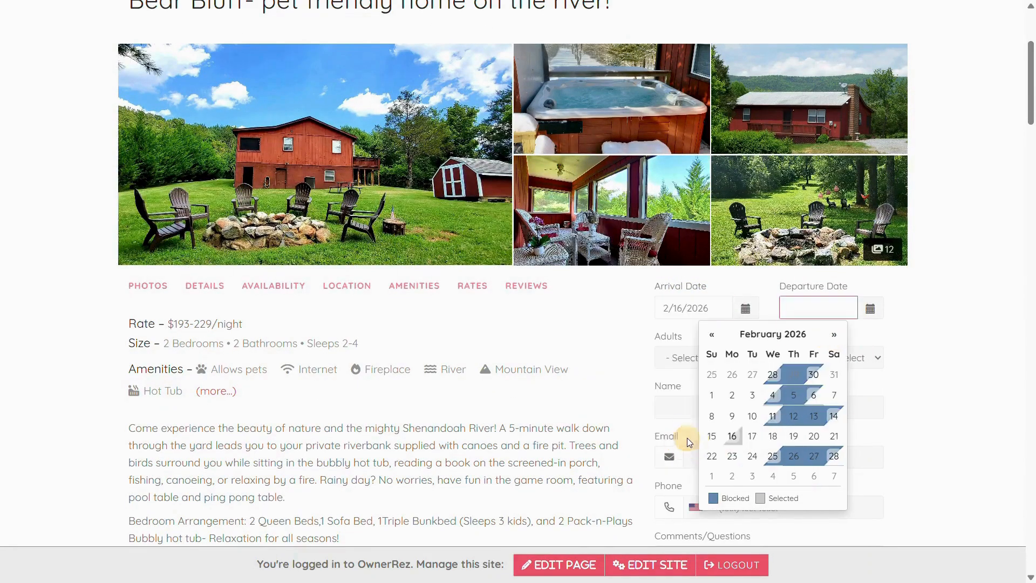
left_click(752, 456)
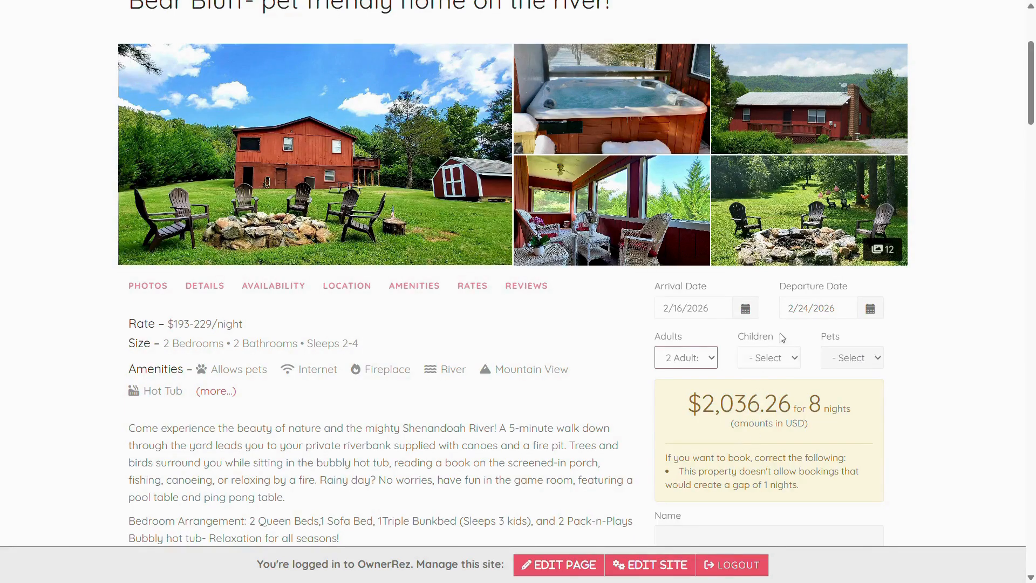
left_click(812, 314)
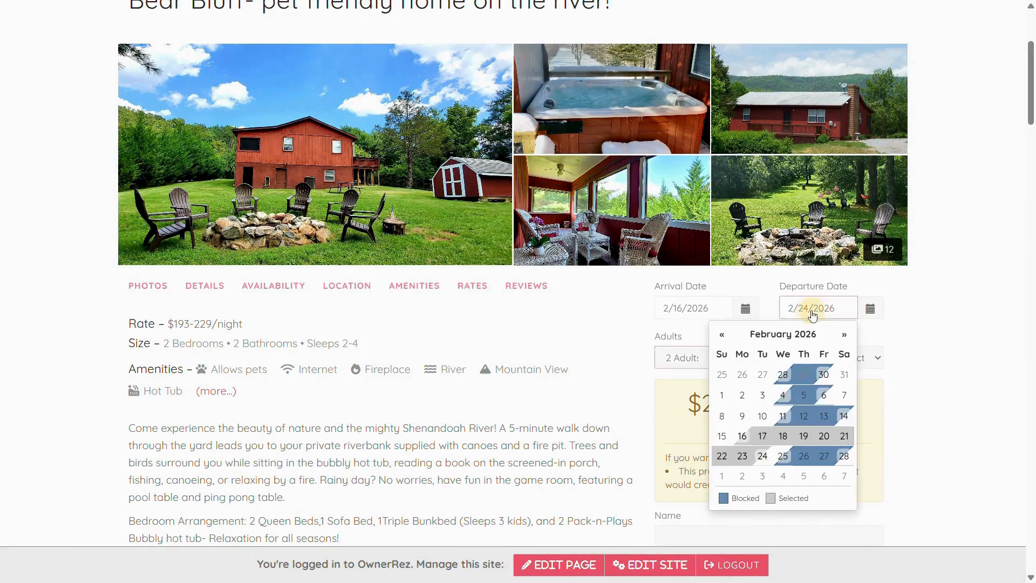
left_click(742, 457)
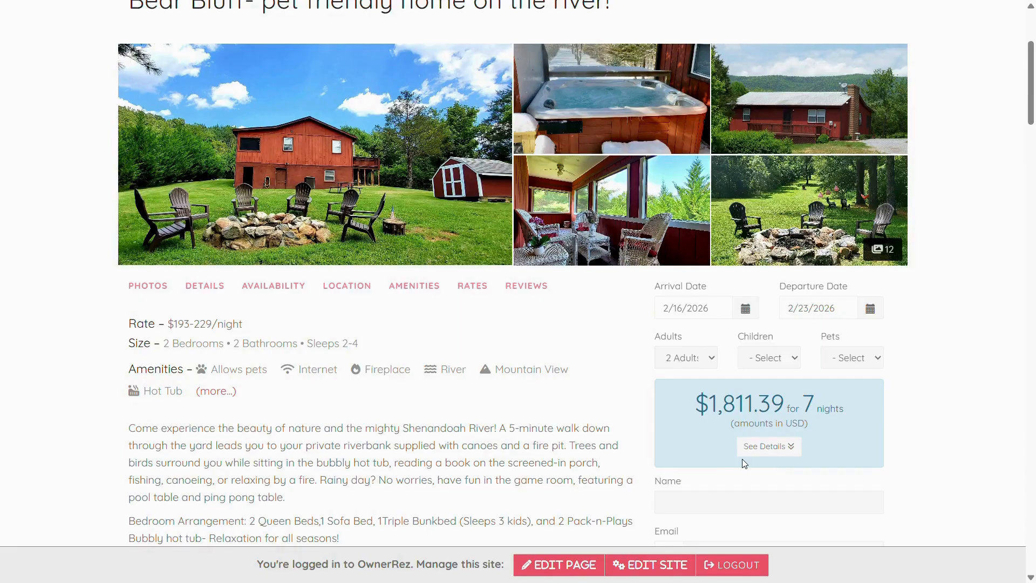
left_click(766, 446)
scroll(767, 444, "down", 3)
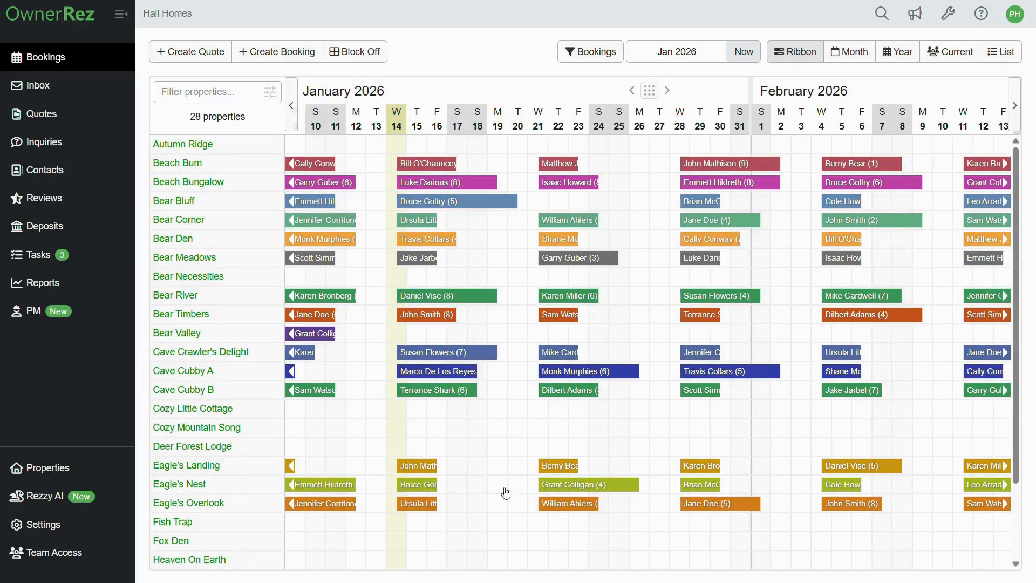
Step: Reopen Bear Bluff's Rules page via Properties in the admin
left_click(80, 470)
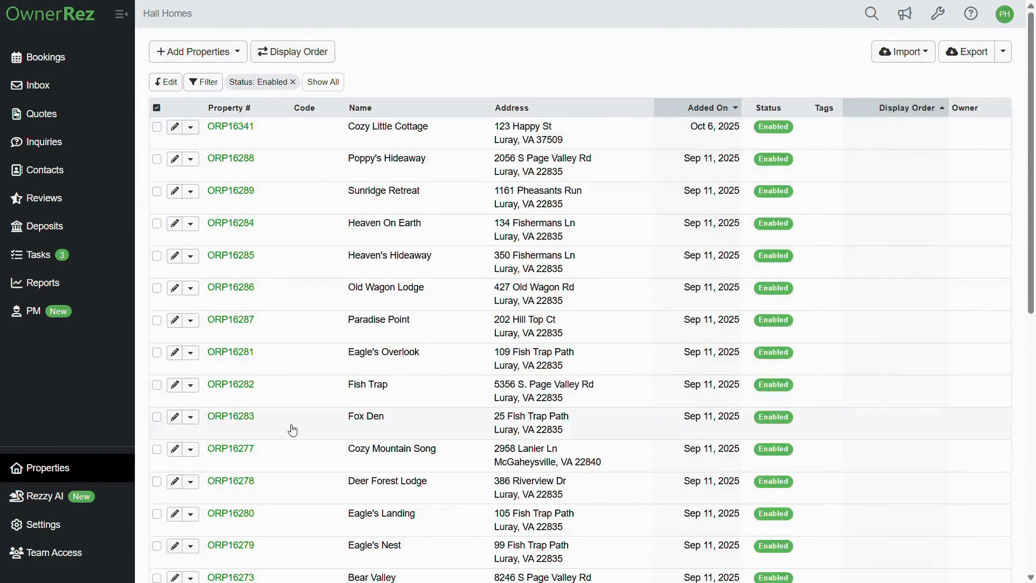
scroll(292, 429, "down", 6)
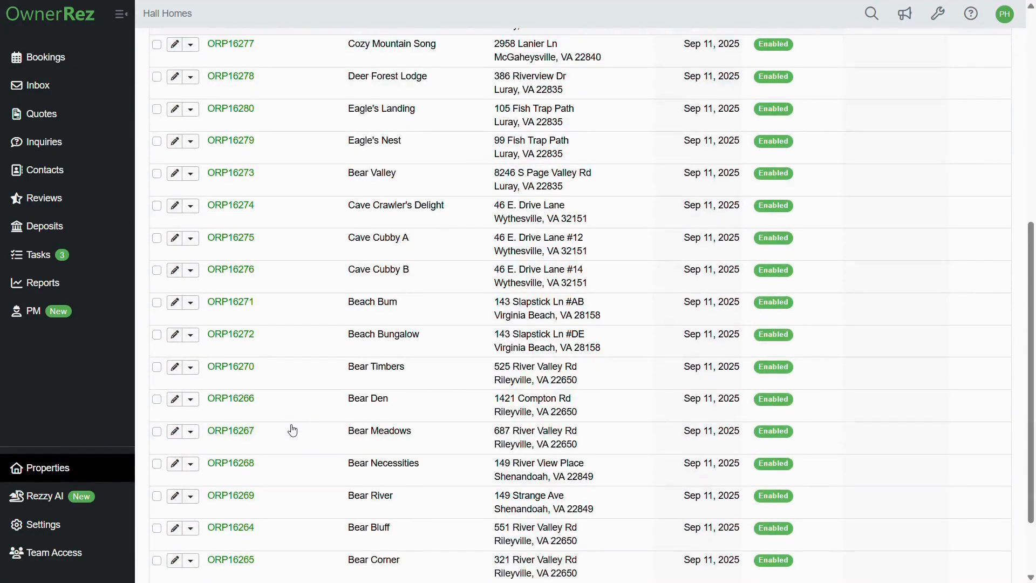
left_click(298, 538)
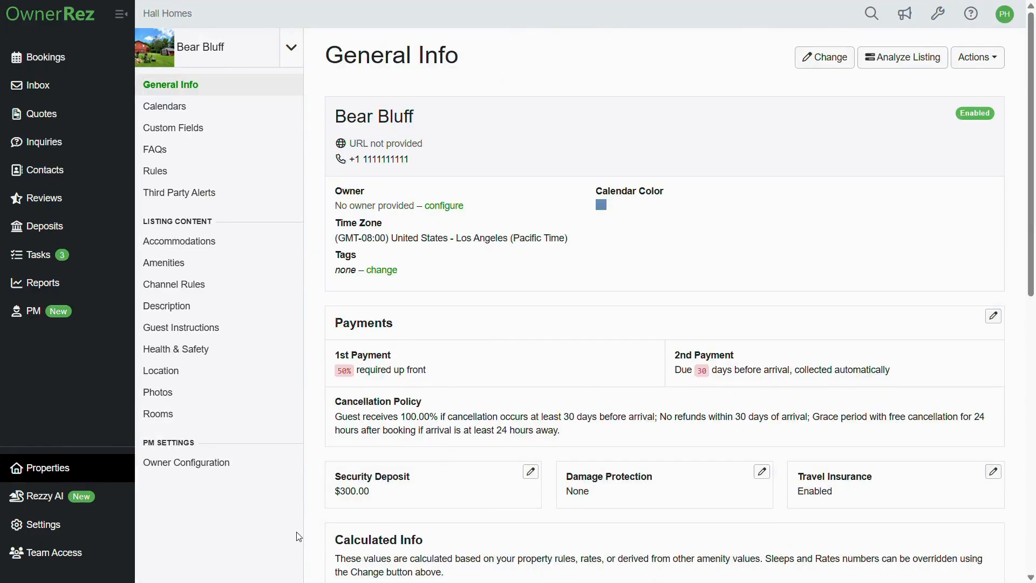
left_click(207, 180)
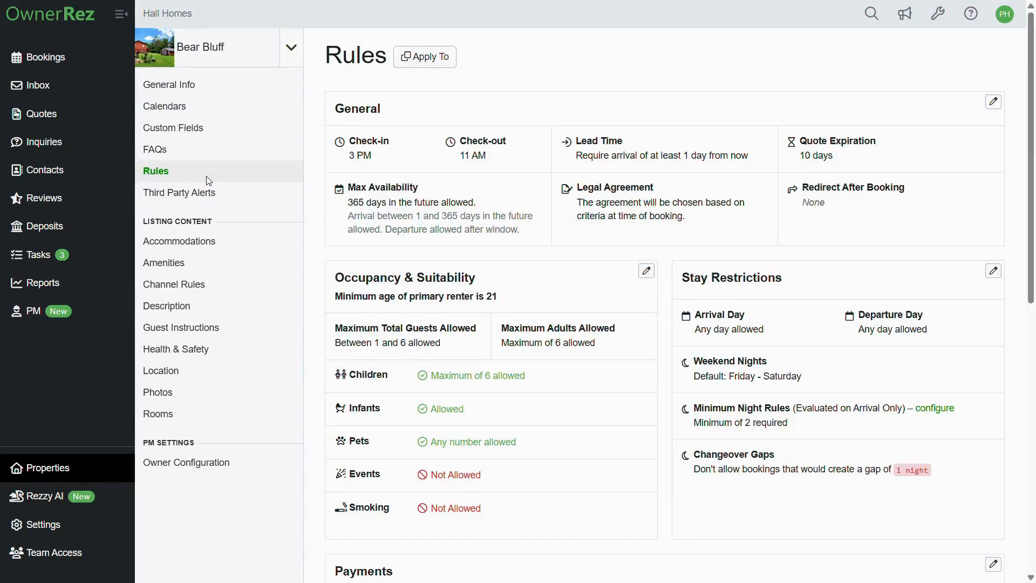
Step: Edit the general rules, reviewing same-day booking options but keeping advance arrival days lead time
left_click(992, 103)
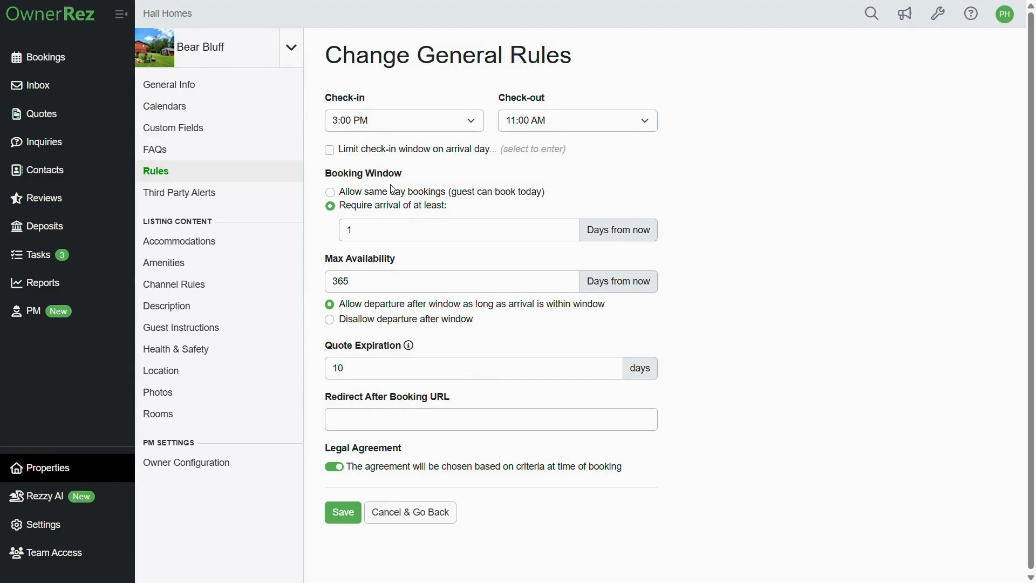
left_click(331, 193)
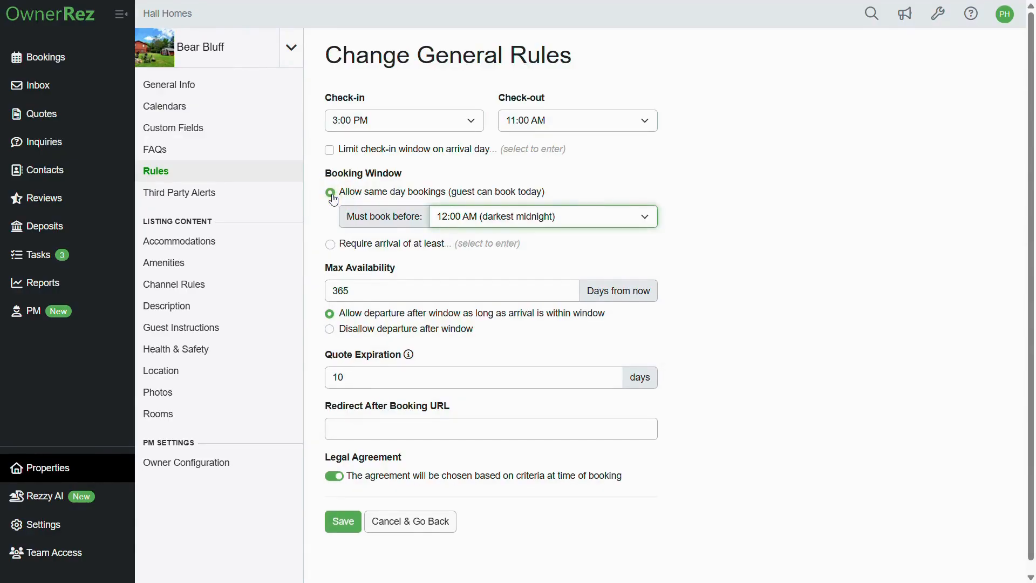
left_click(521, 216)
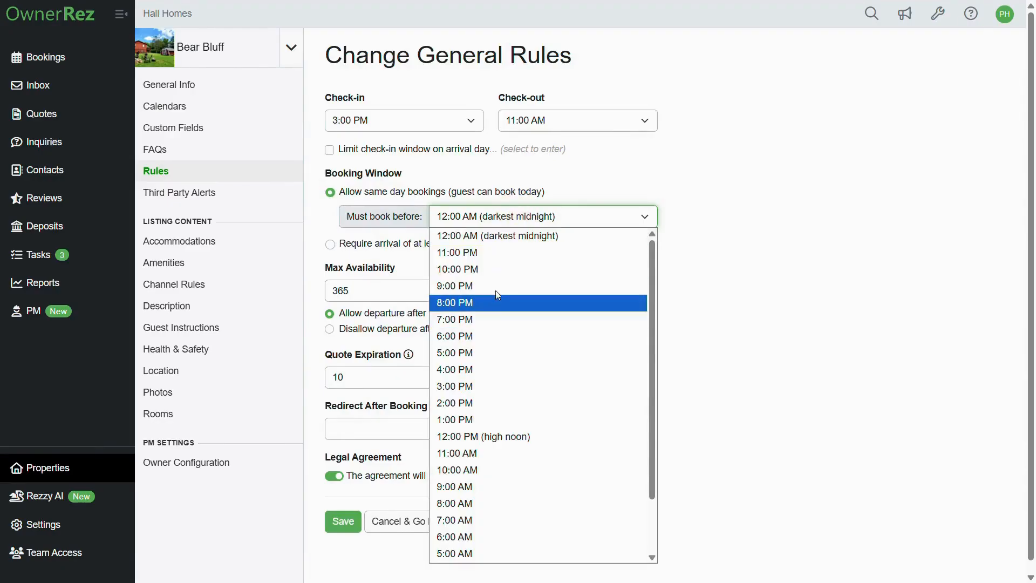
left_click(331, 245)
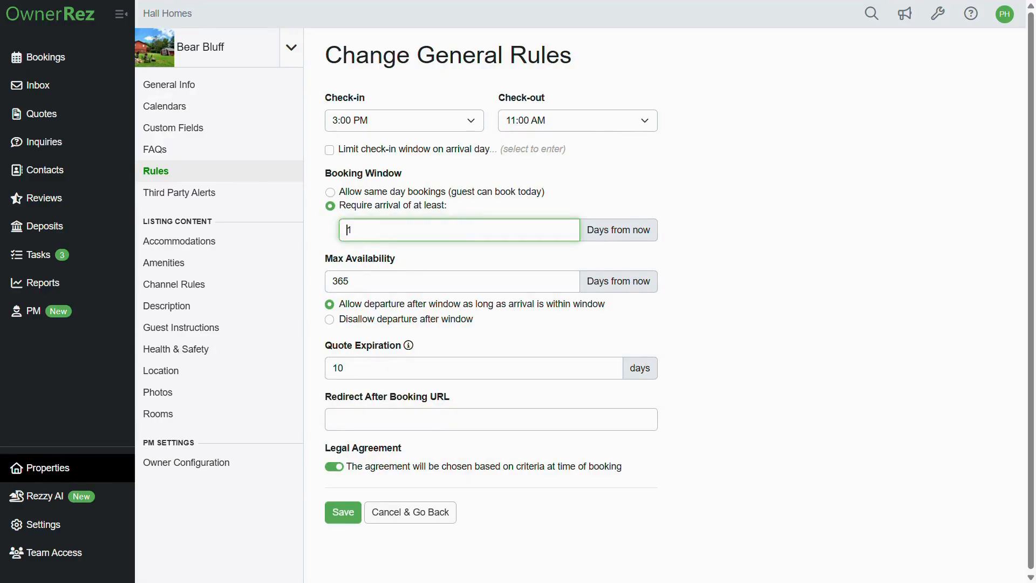
double_click(349, 230)
scroll(351, 232, "down", 1)
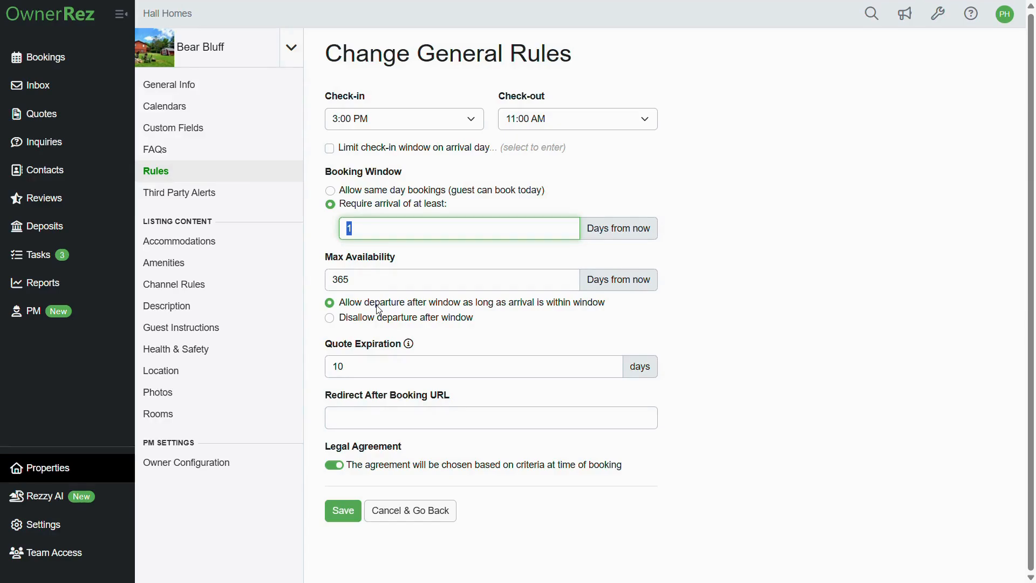
Step: Keep departure after the window allowed, change max availability from 365 to 180 days, and save
left_click(331, 320)
left_click(330, 304)
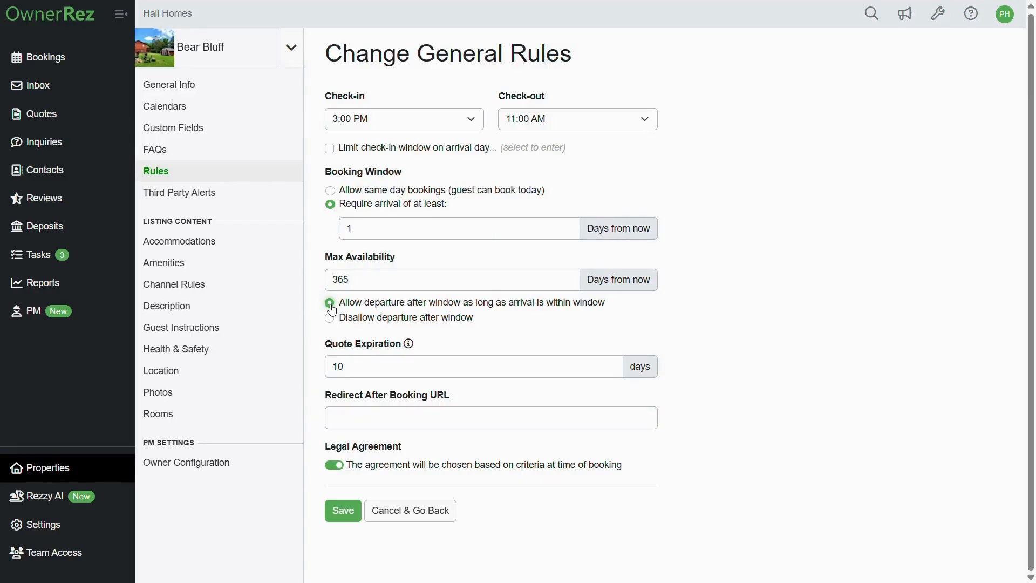
double_click(338, 280)
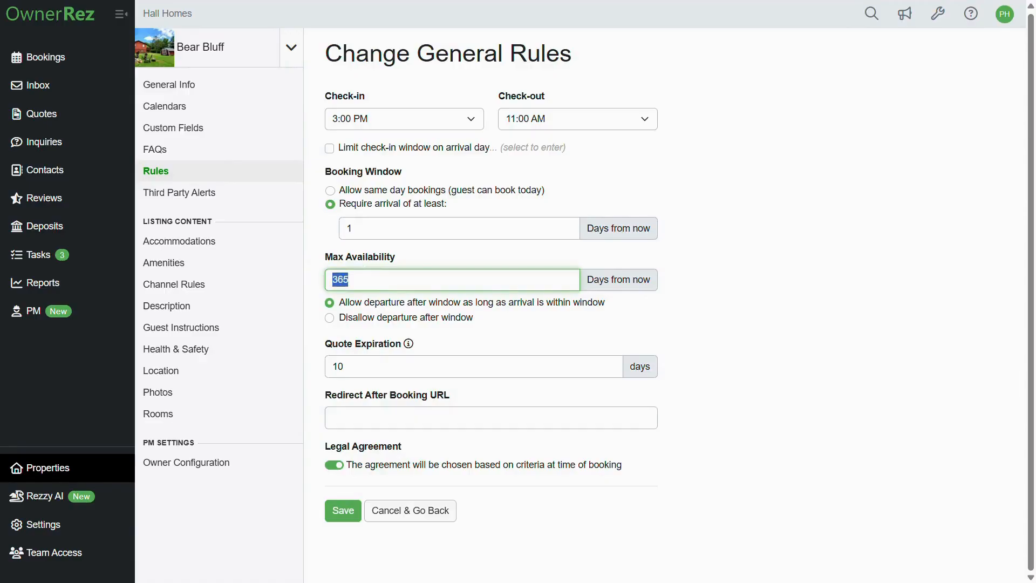
right_click(338, 282)
left_click(364, 341)
left_click(343, 507)
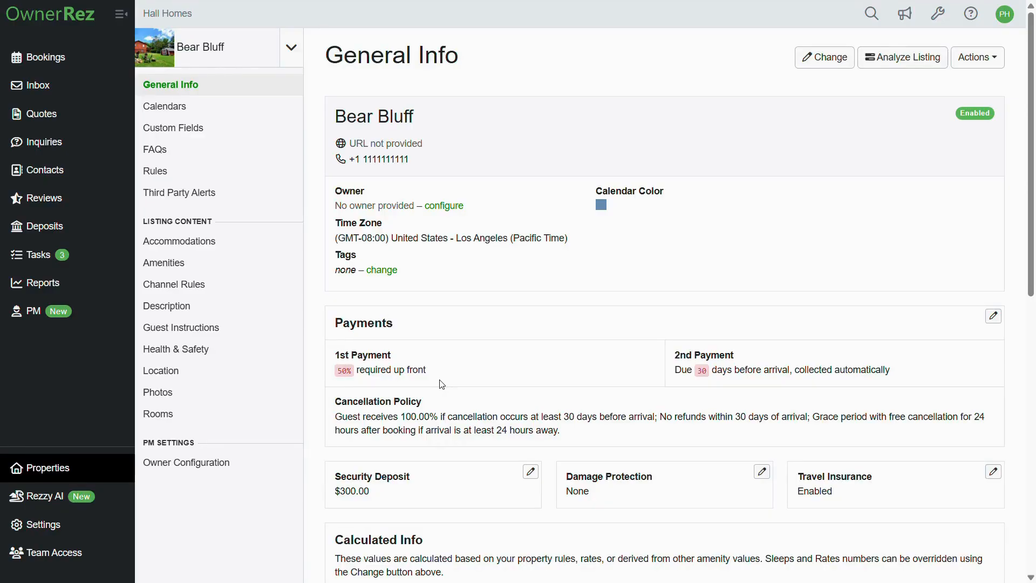
Step: Open Bear Bluff's property page on the Hall Homes test website via Hosted Websites
left_click(79, 527)
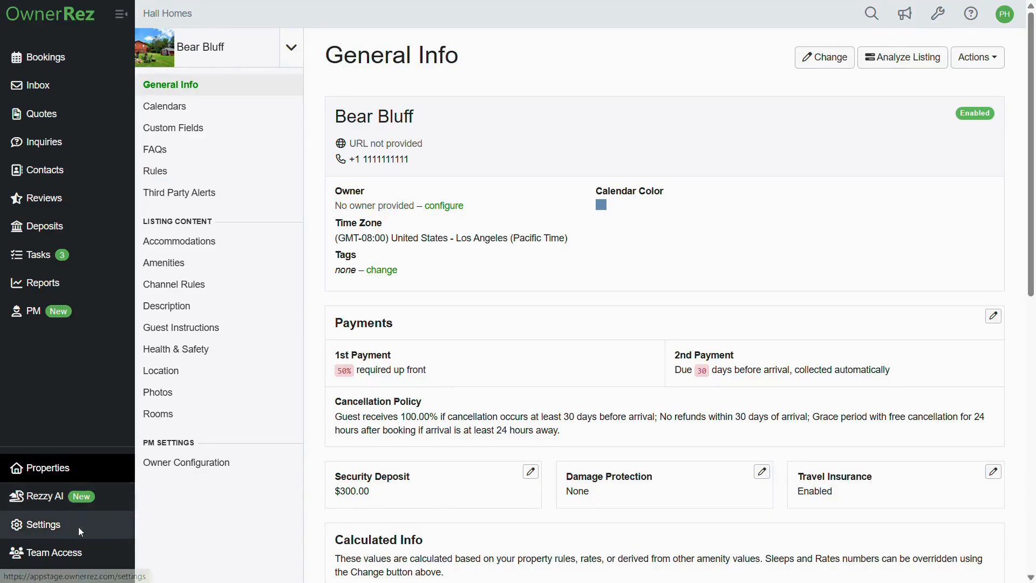
scroll(267, 381, "down", 7)
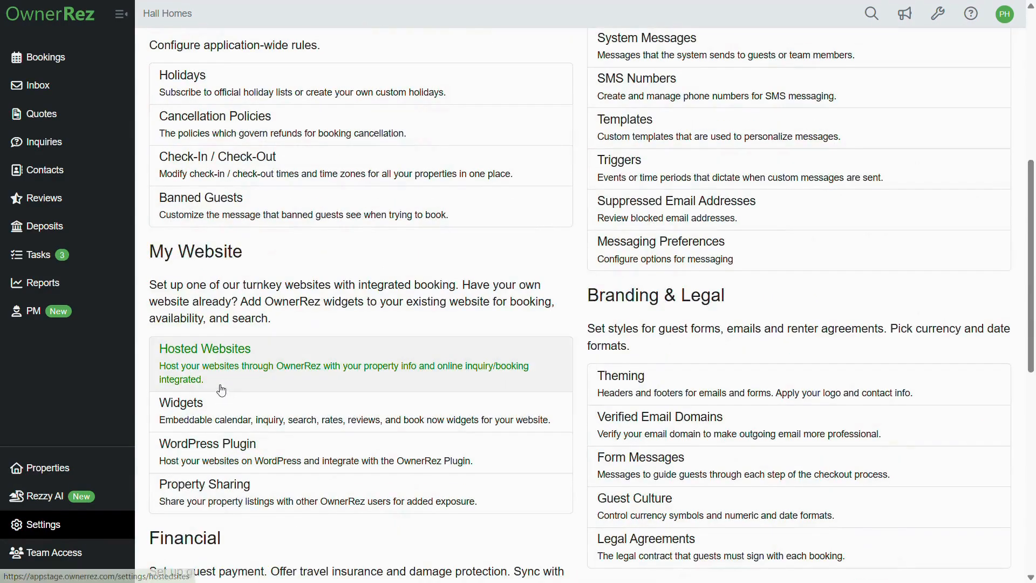
left_click(266, 380)
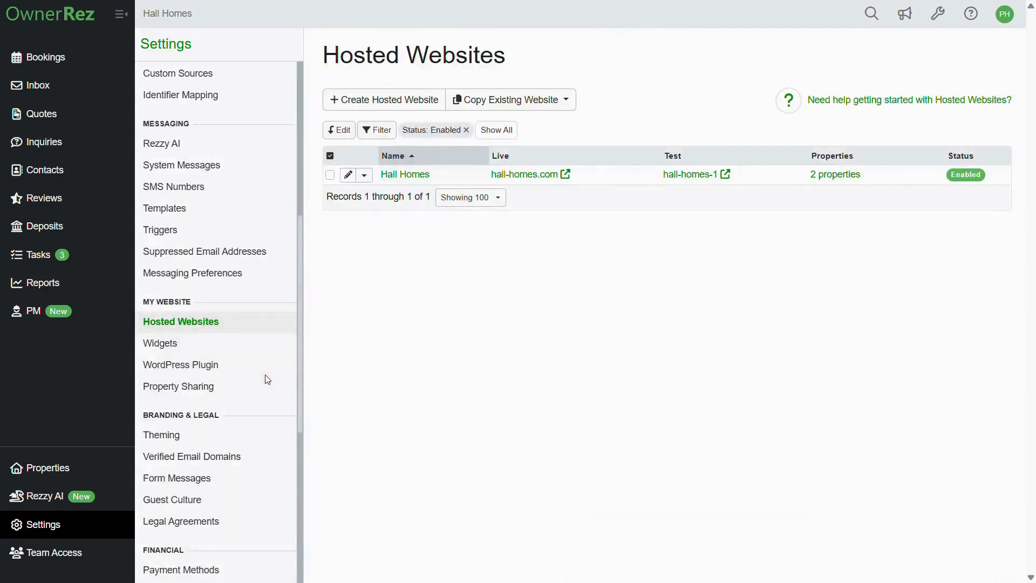
left_click(686, 174)
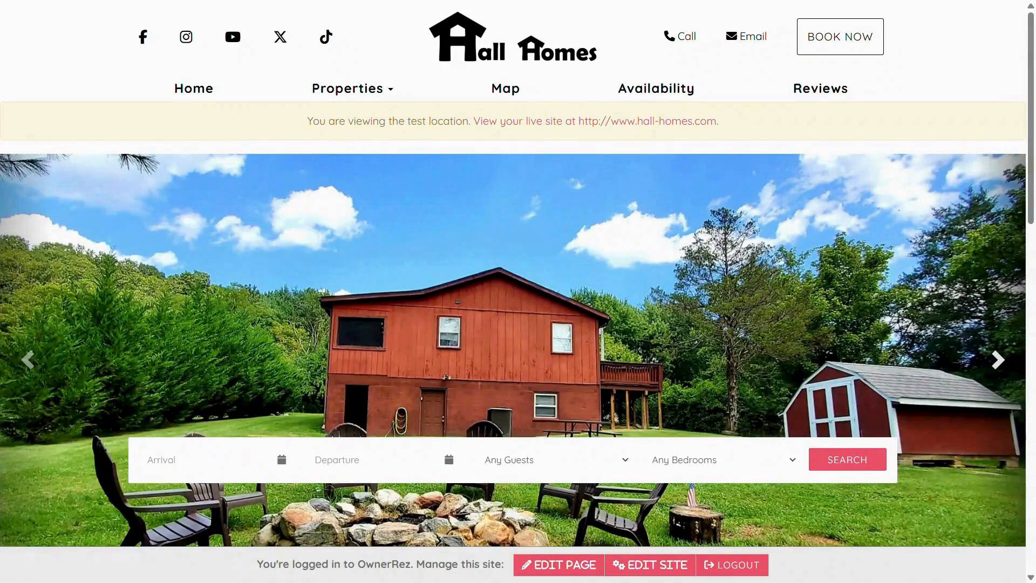
left_click(351, 91)
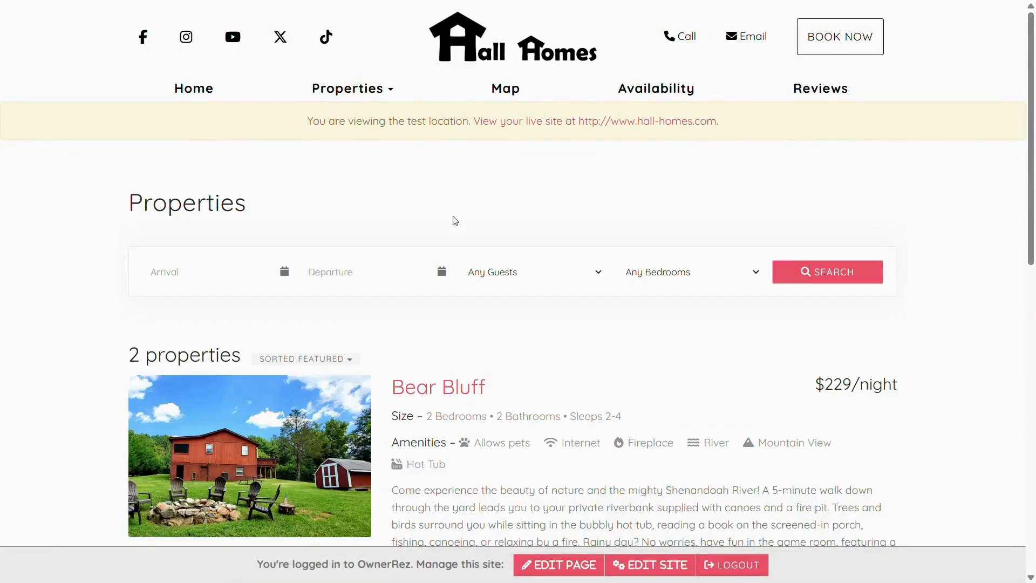
left_click(422, 397)
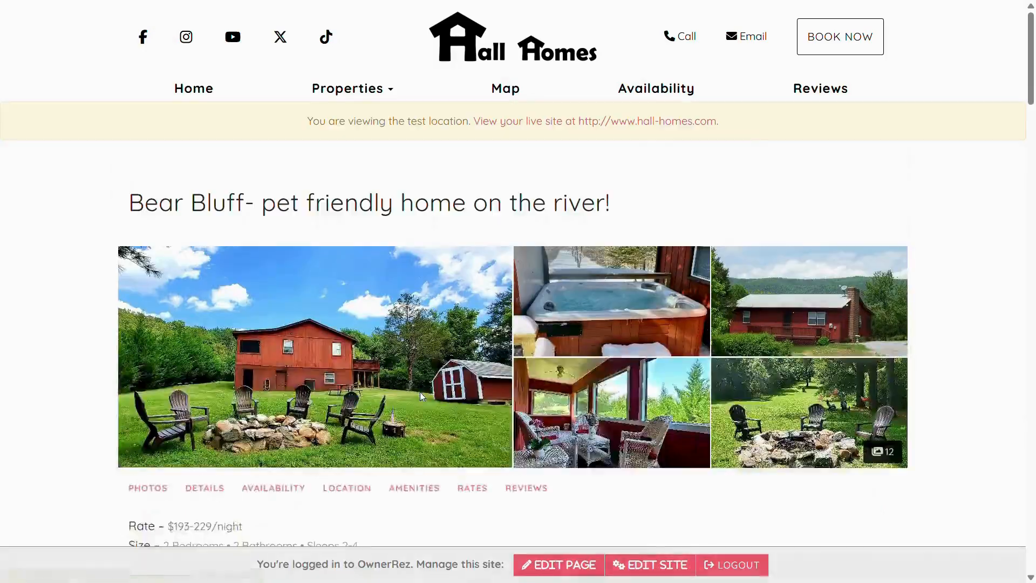
scroll(718, 252, "down", 5)
Step: Page the arrival calendar ahead ten months, showing December 2026 fully blocked
left_click(718, 252)
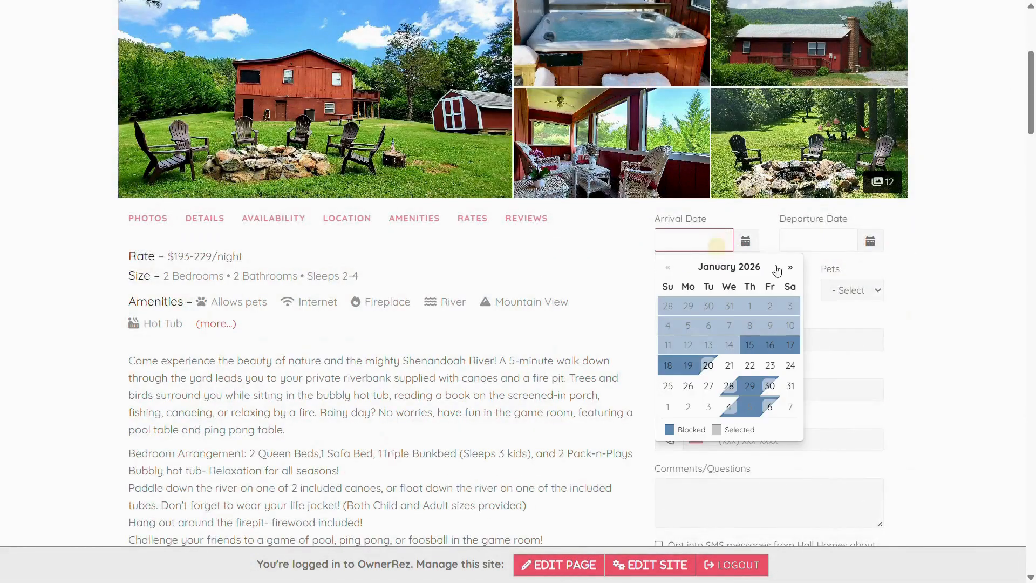
left_click(793, 269)
left_click(794, 271)
left_click(795, 272)
left_click(796, 273)
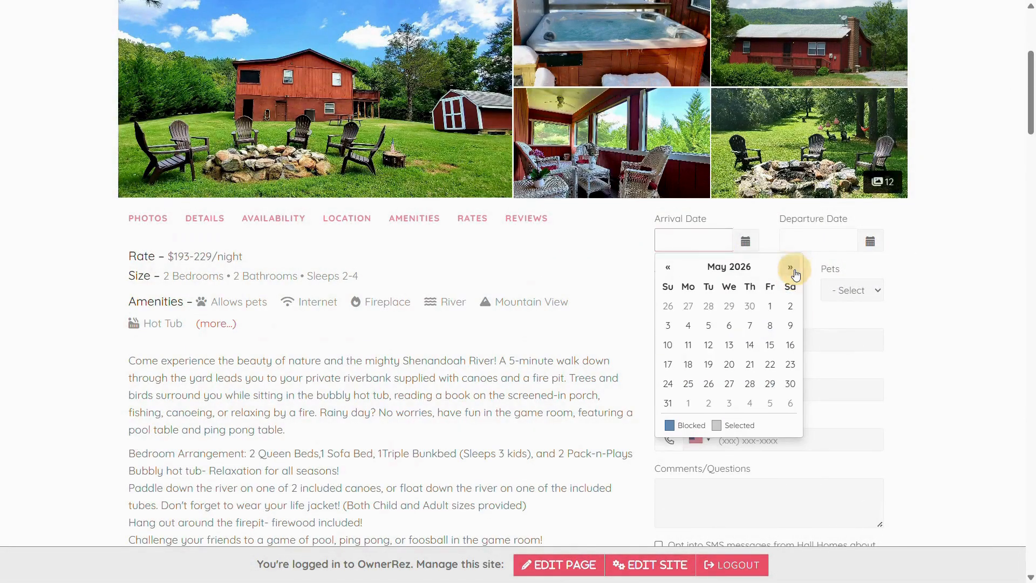
left_click(796, 273)
left_click(796, 272)
left_click(795, 273)
left_click(796, 273)
left_click(796, 274)
left_click(797, 274)
left_click(796, 274)
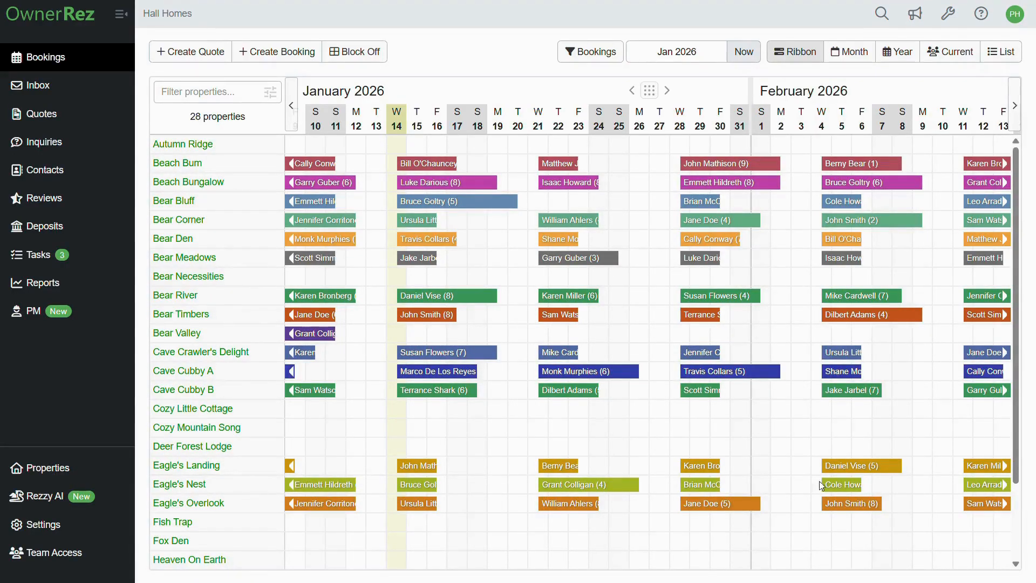
Step: Open the Airbnb channel's Change form under Channel Integrations and scroll to Booking Window & Duration
left_click(85, 533)
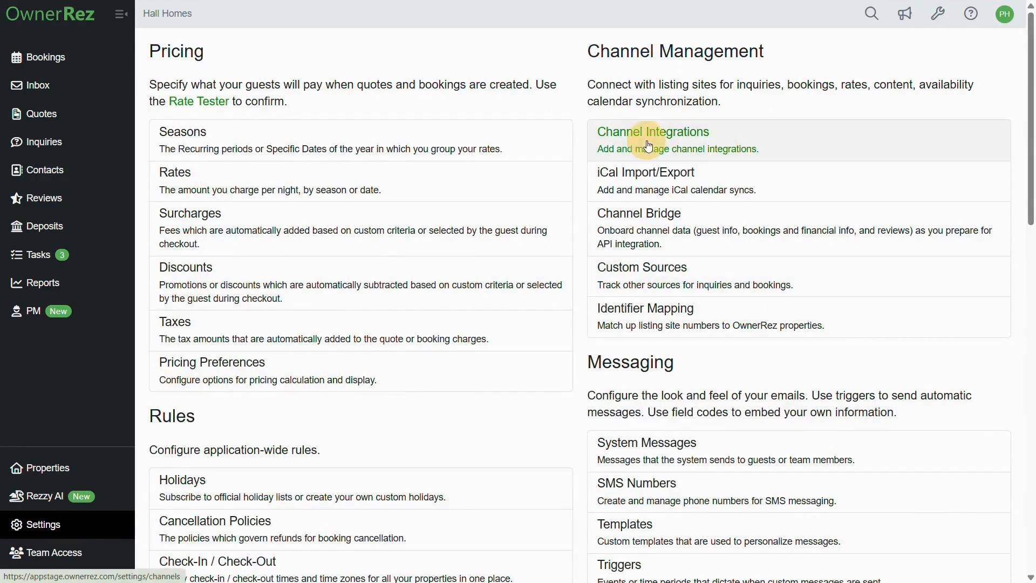
left_click(649, 146)
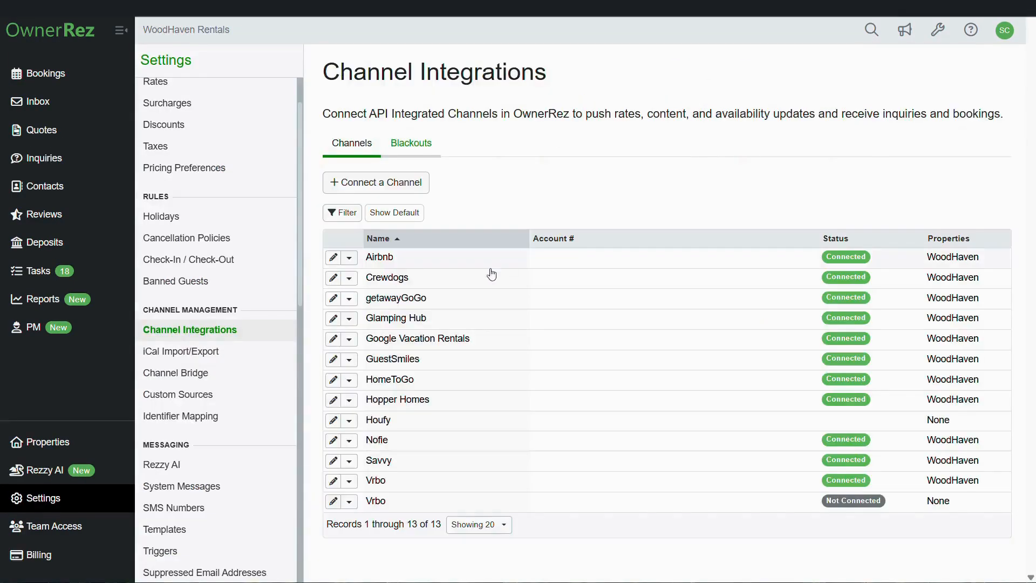
left_click(432, 264)
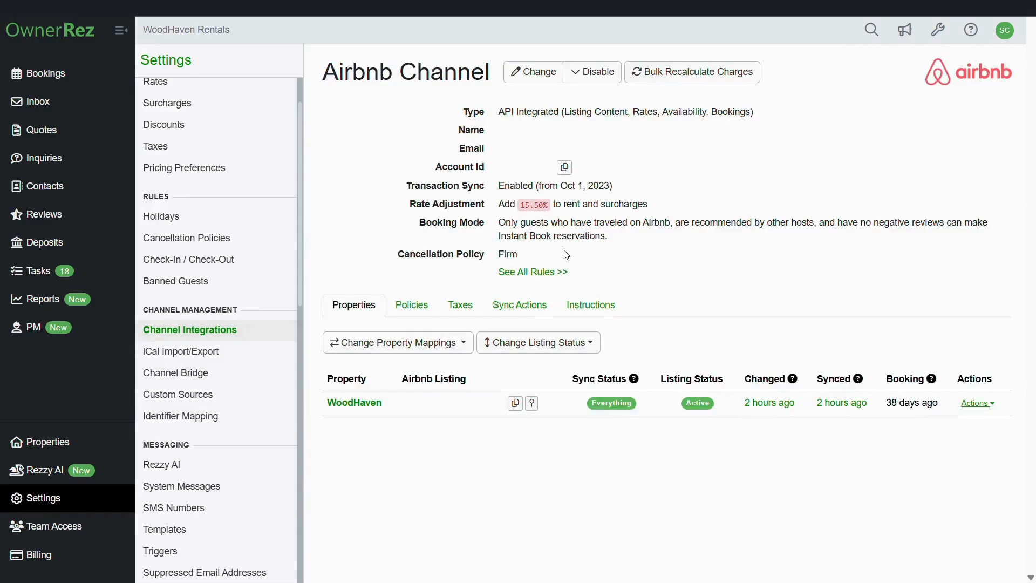
left_click(536, 72)
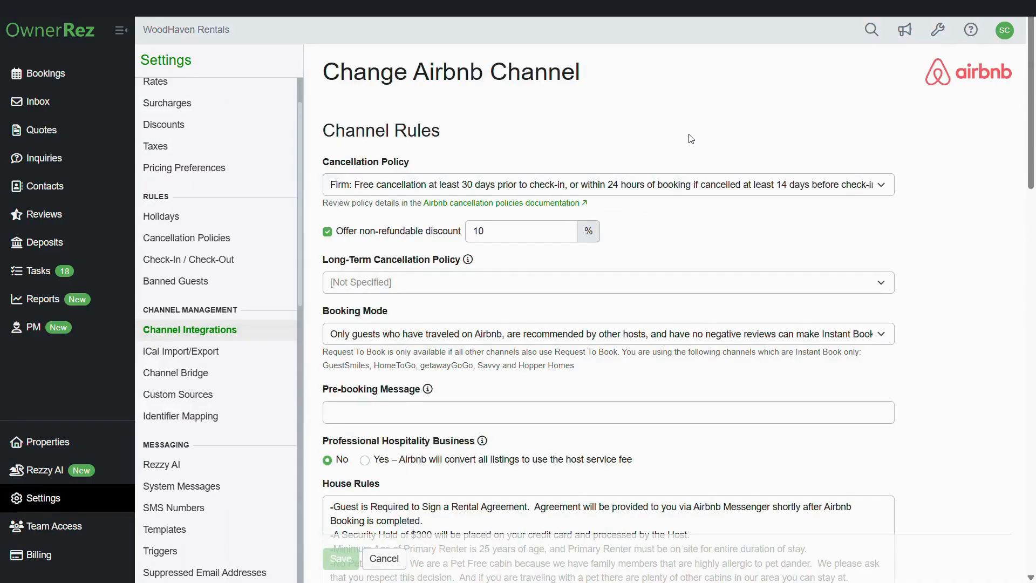
scroll(692, 138, "down", 15)
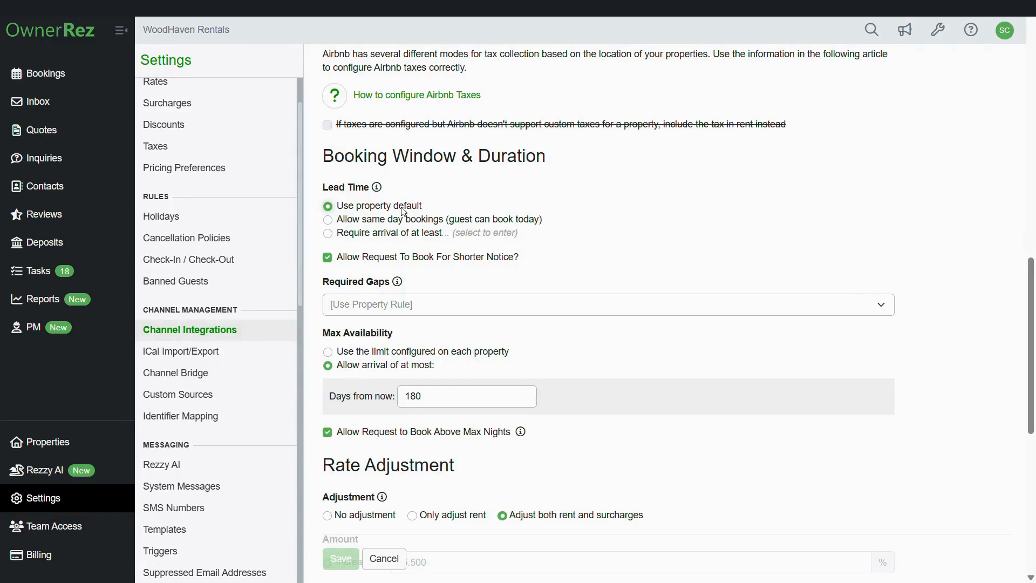
Step: Set the Airbnb lead time to 'Require arrival of at least' 0 days from now
left_click(327, 219)
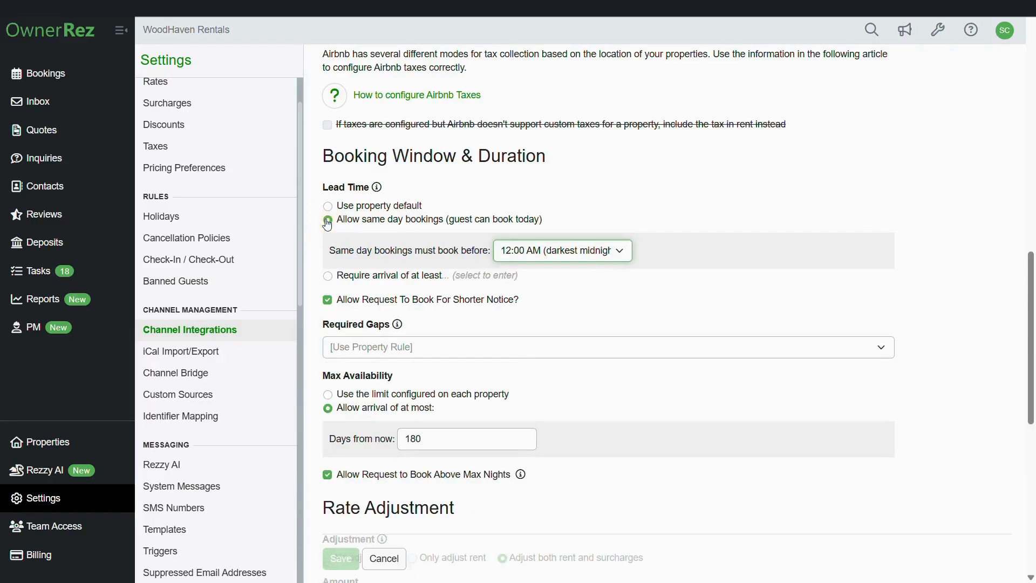
left_click(523, 250)
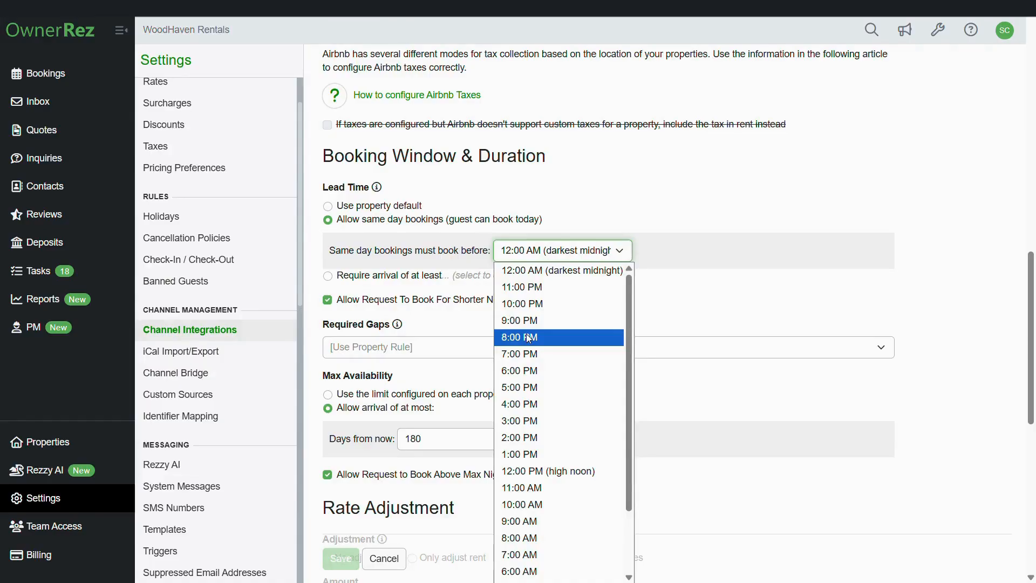
left_click(327, 277)
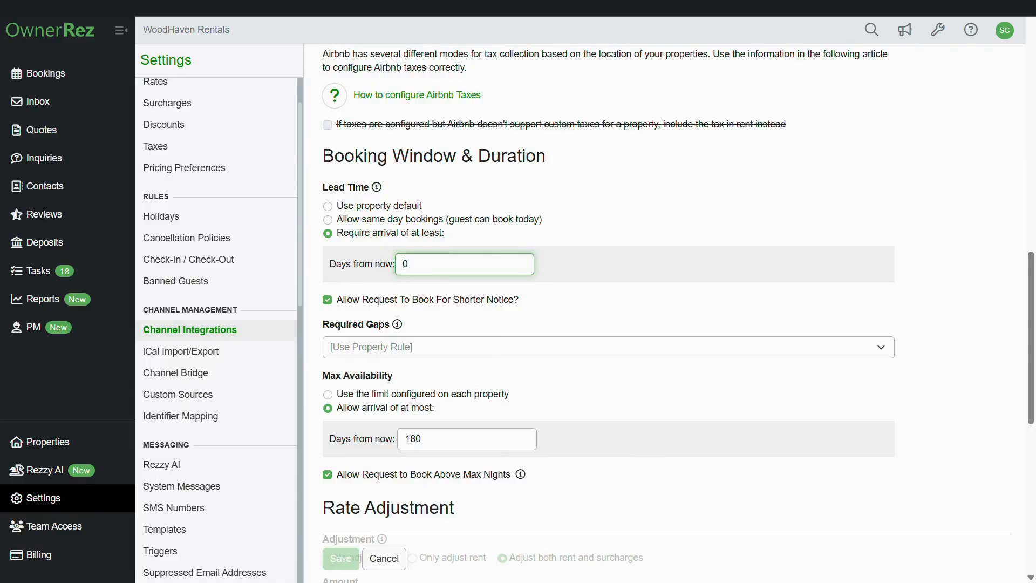
double_click(405, 263)
scroll(412, 313, "down", 3)
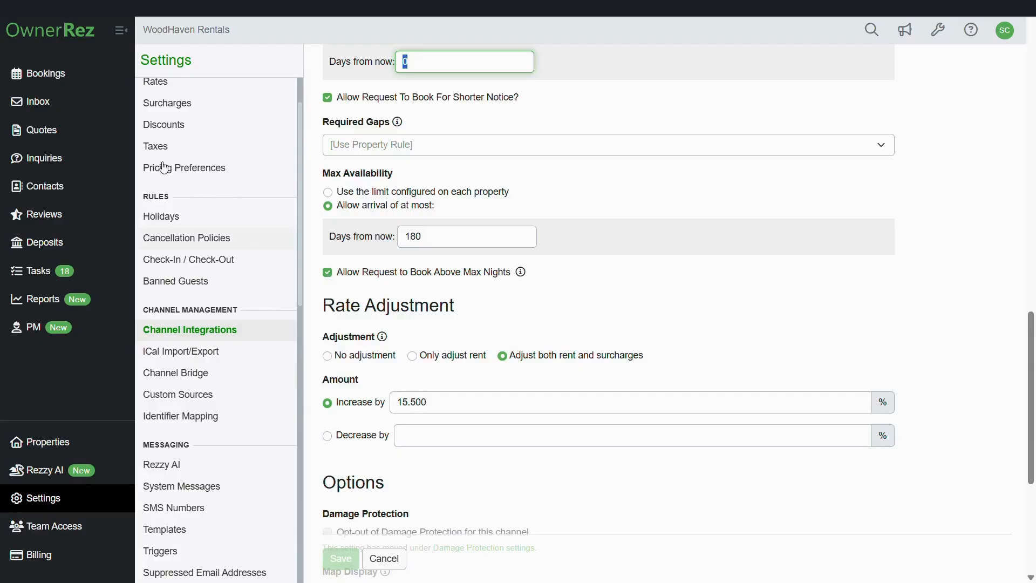
left_click(75, 137)
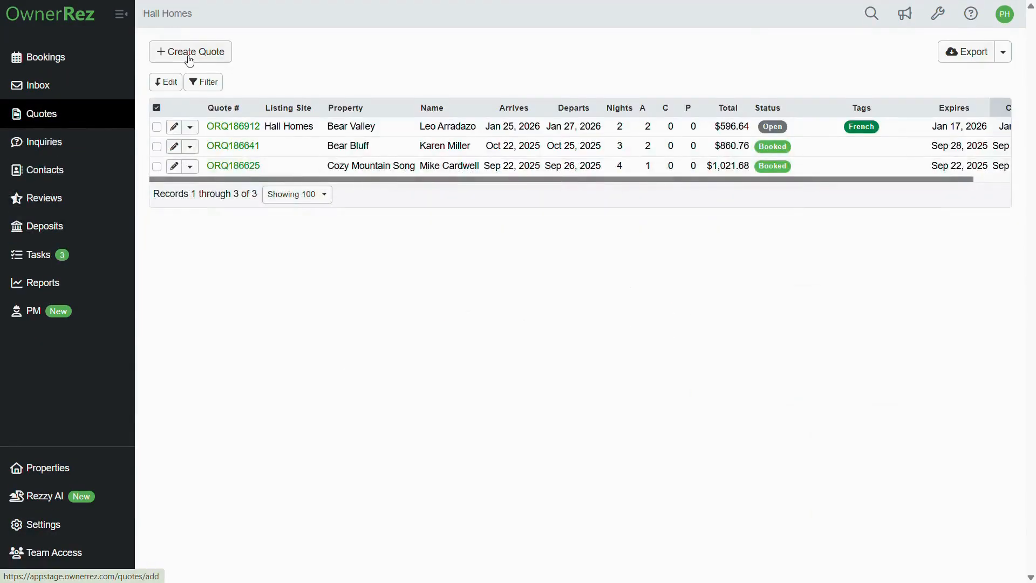
Step: Start a new quote and select the Bear Bluff property
left_click(190, 52)
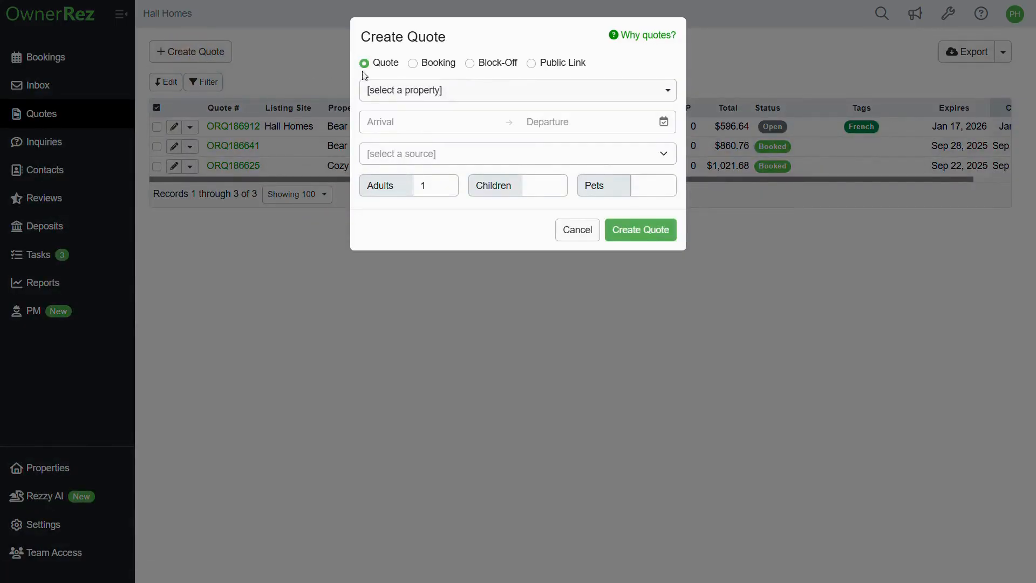
left_click(377, 89)
left_click(398, 174)
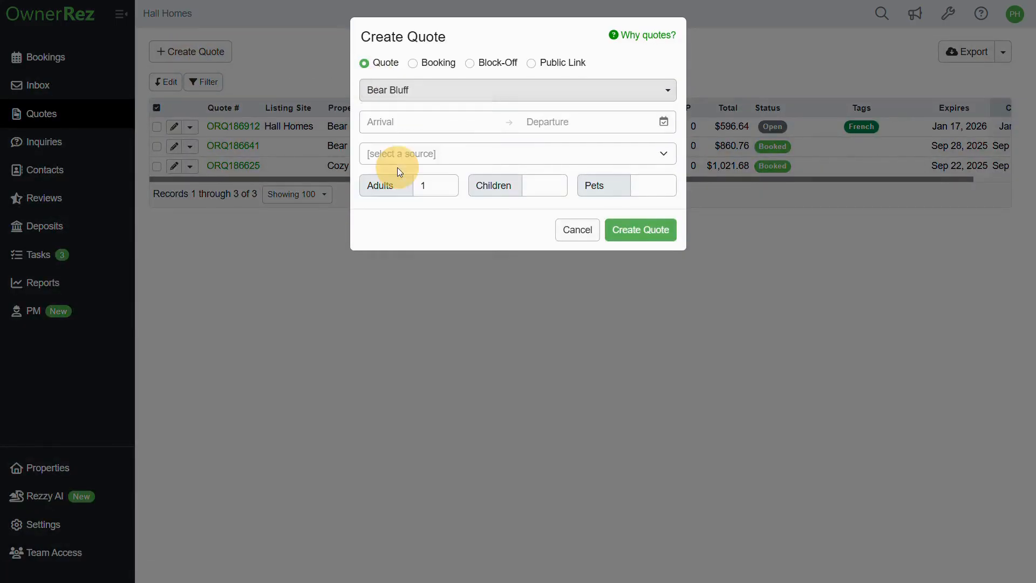
Step: Pick arrival Sep 14 and departure Sep 17, 2026, then create the quote
left_click(382, 124)
left_click(494, 144)
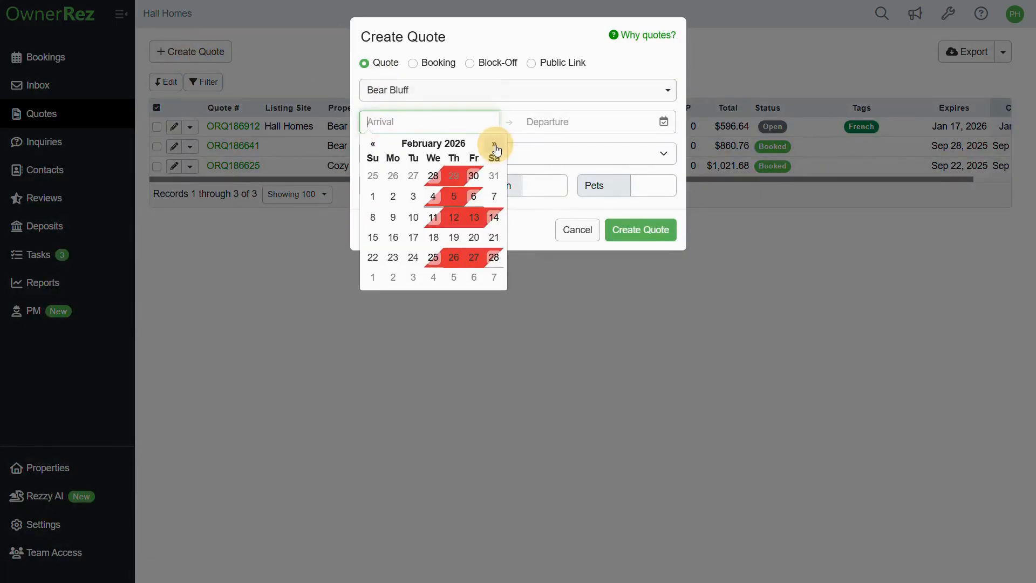
left_click(494, 143)
left_click(494, 144)
left_click(494, 144)
left_click(494, 144)
left_click(493, 144)
left_click(494, 144)
left_click(494, 144)
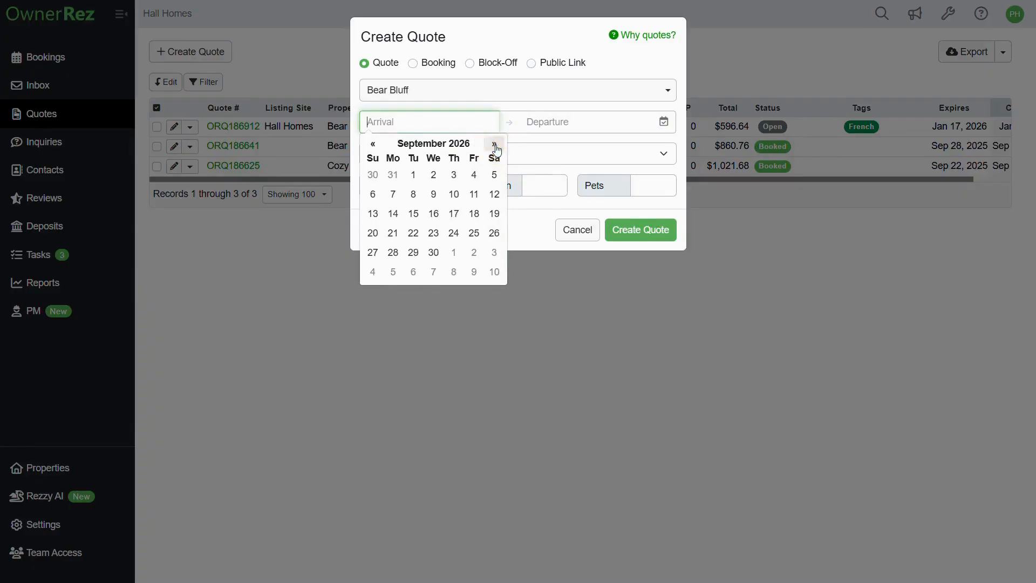
left_click(393, 214)
left_click(622, 214)
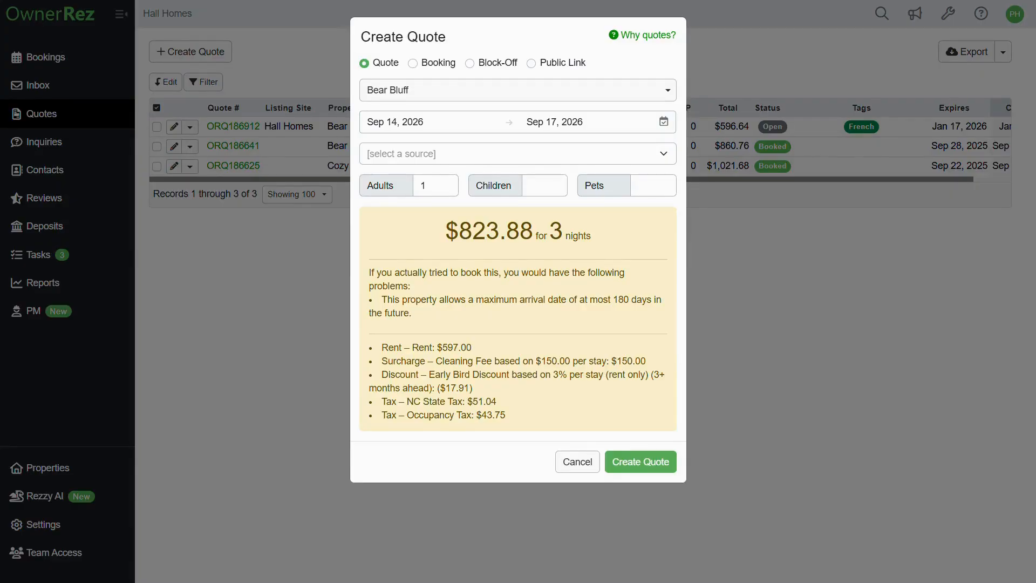
left_click(638, 461)
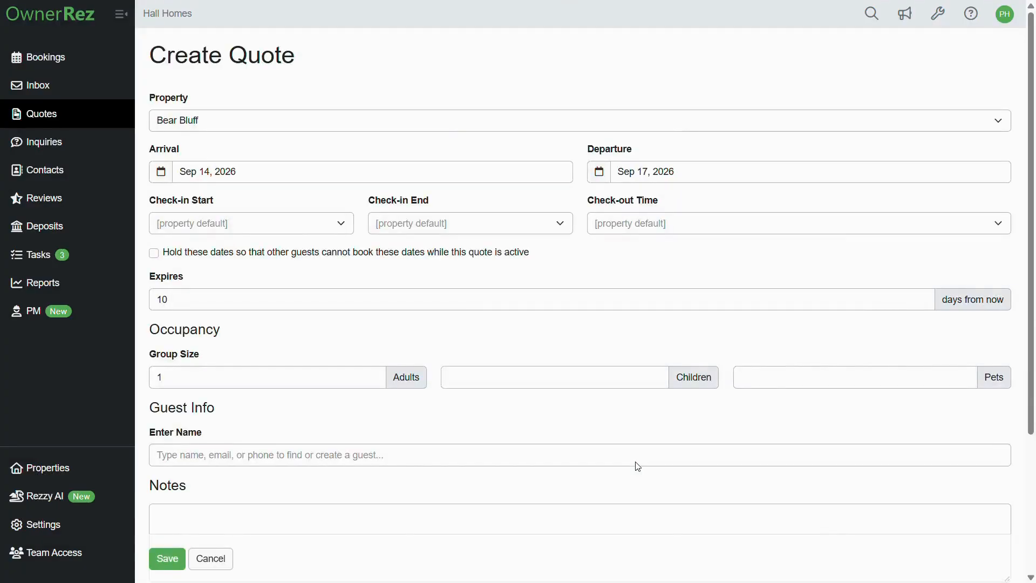
Step: Save the Bear Bluff Sep 14–17, 2026 quote, overriding the 180-day maximum arrival violation
left_click(166, 561)
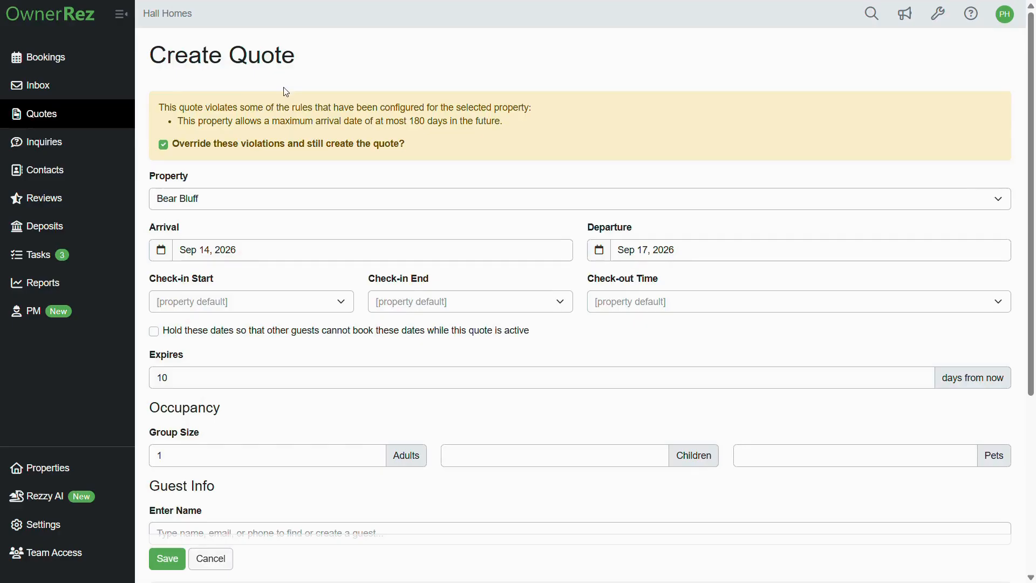
left_click(162, 558)
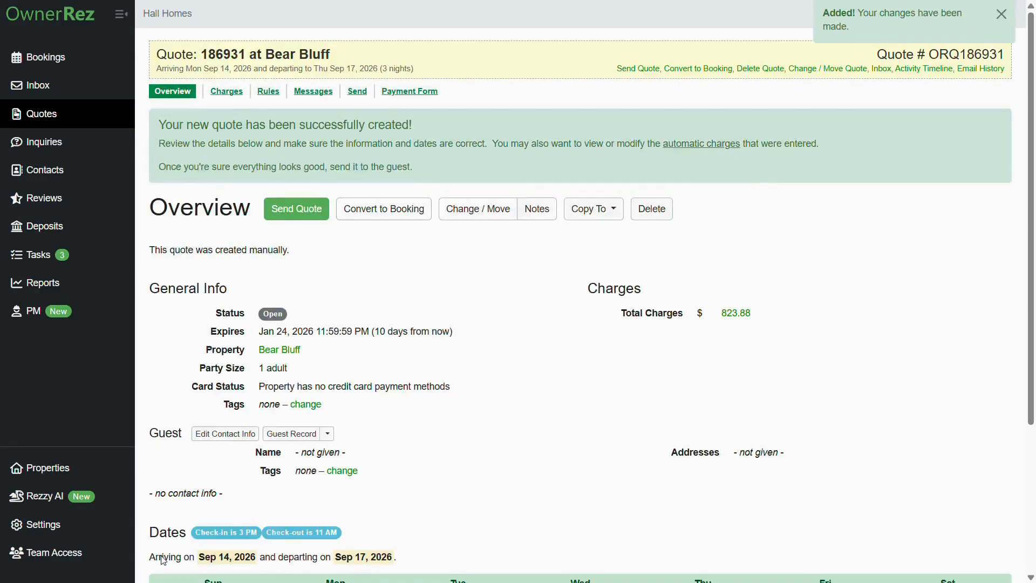